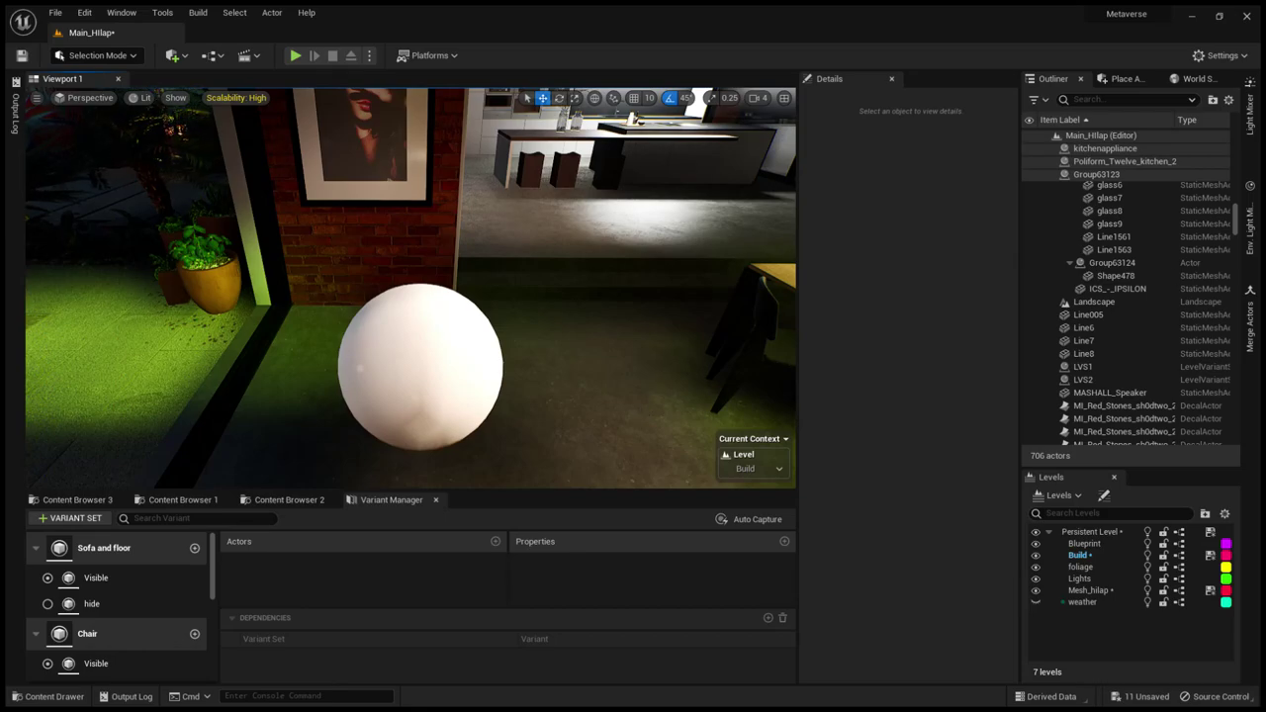
Filter the Outliner for 'config' and select BP_config to show its LVS1, HDRIBackdrop, SunSky and fog targets.
right_drag(596, 387, 692, 376)
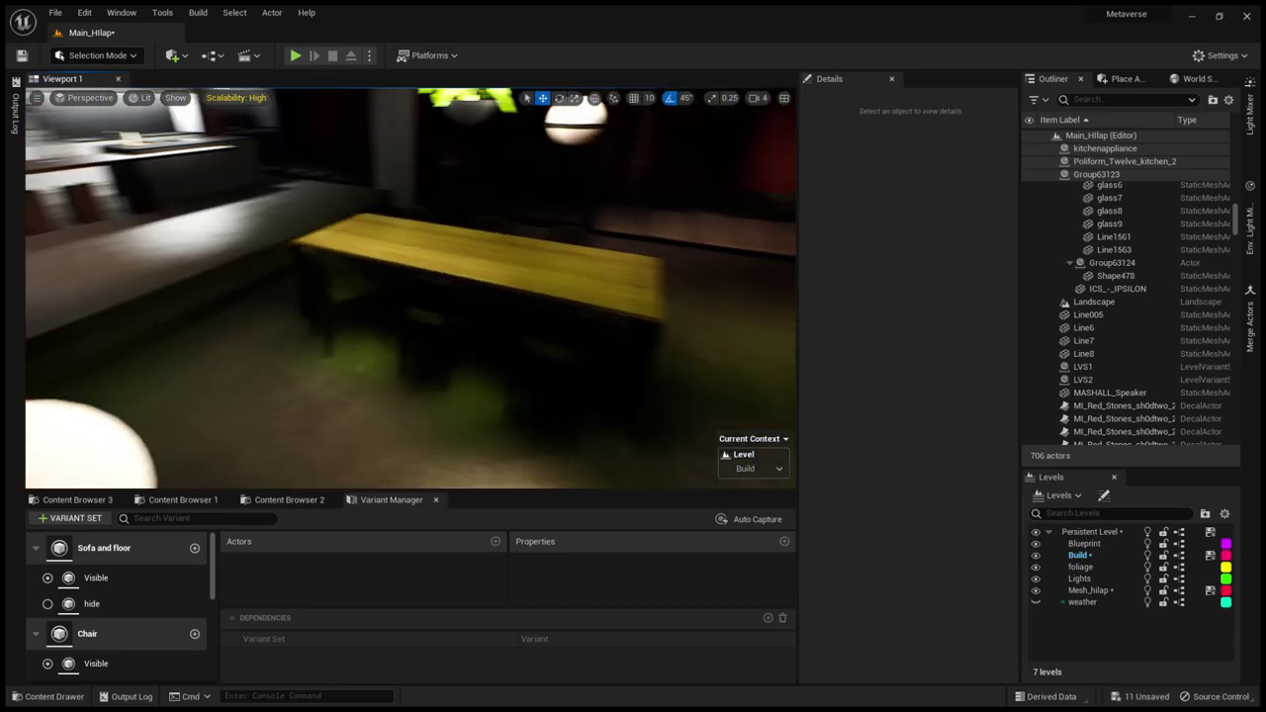
scroll(1106, 277, down, 3)
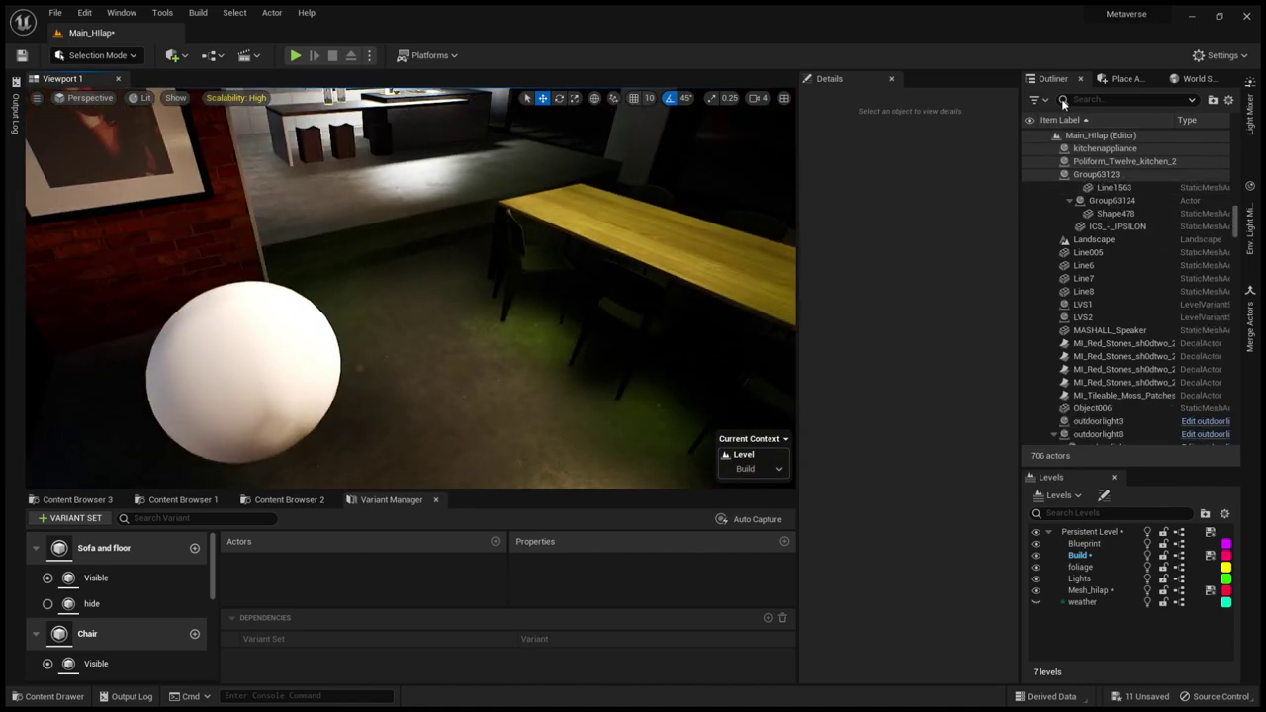
text(config)
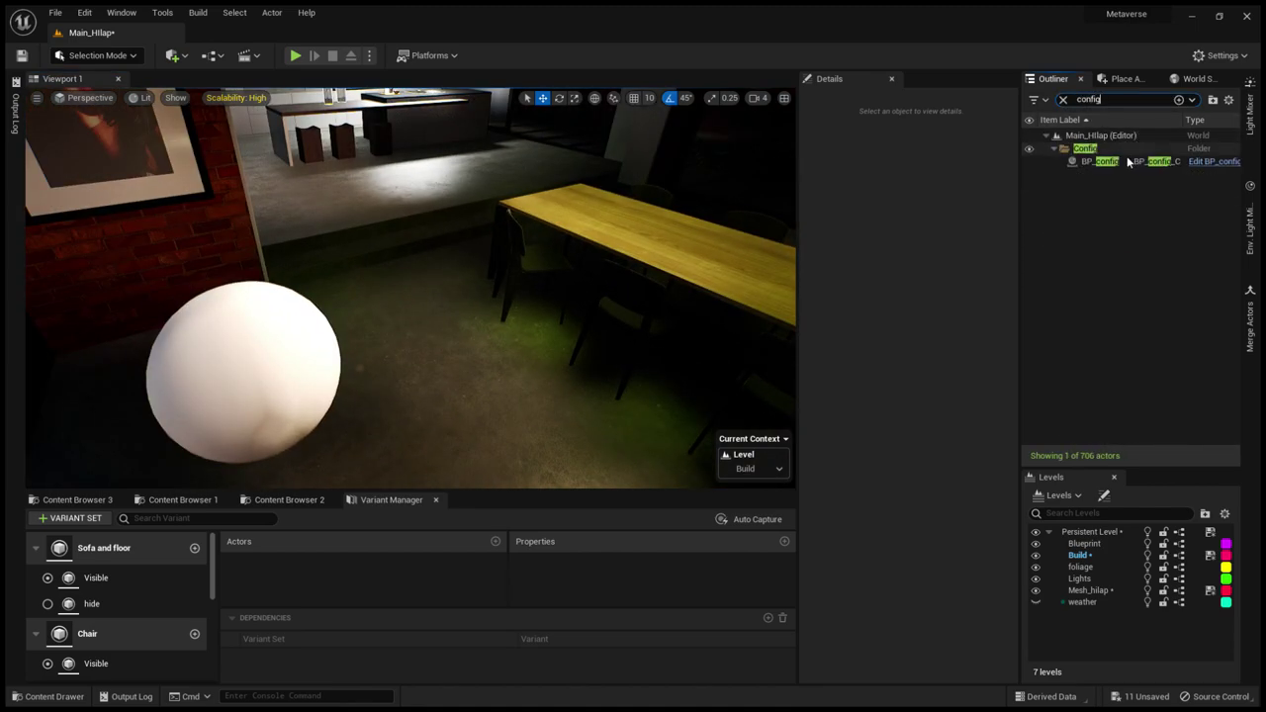
click(1128, 161)
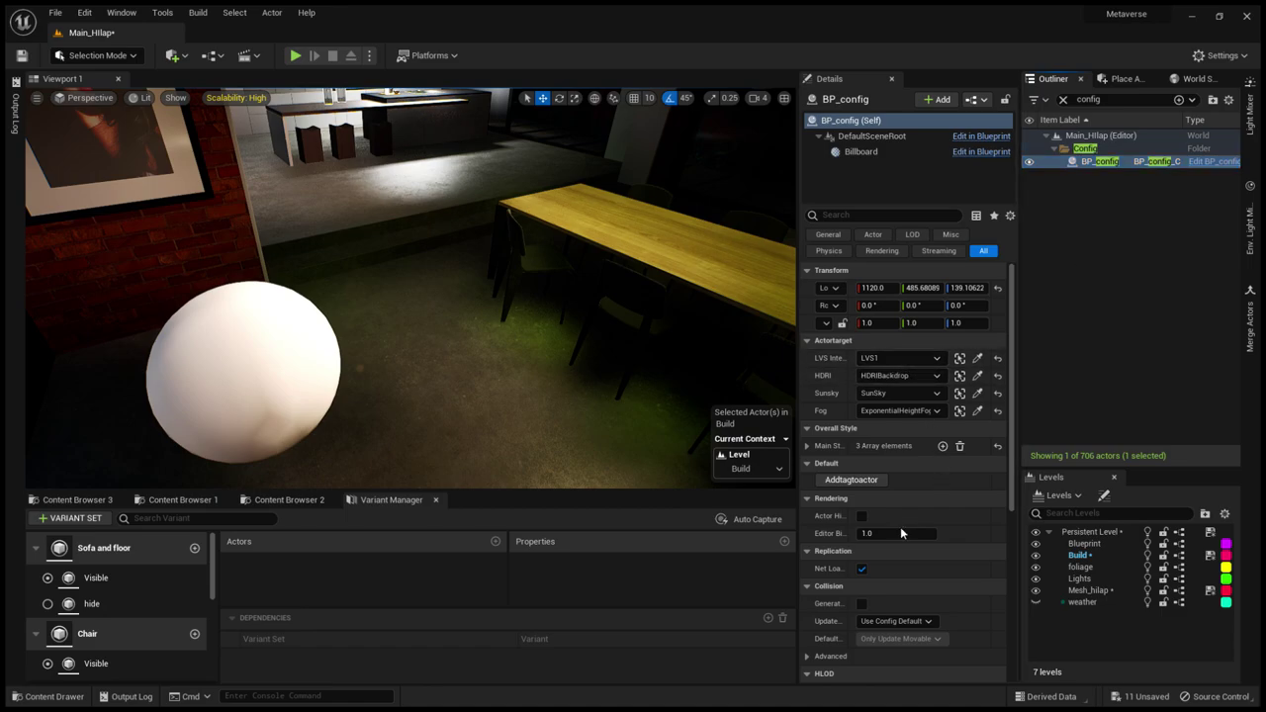
Select LVS1 and try the Brick outdoor wall variant, returning the walls to Concrete.
click(959, 358)
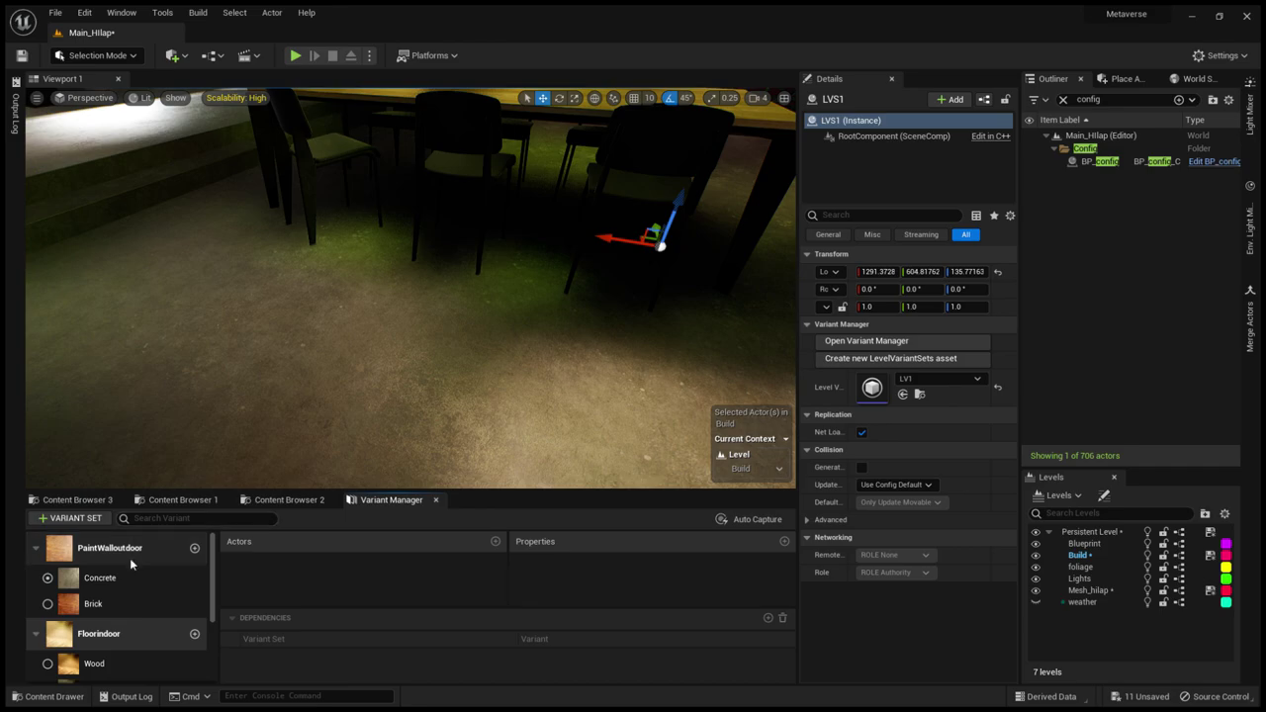
scroll(132, 584, down, 3)
scroll(134, 610, down, 2)
scroll(126, 628, up, 5)
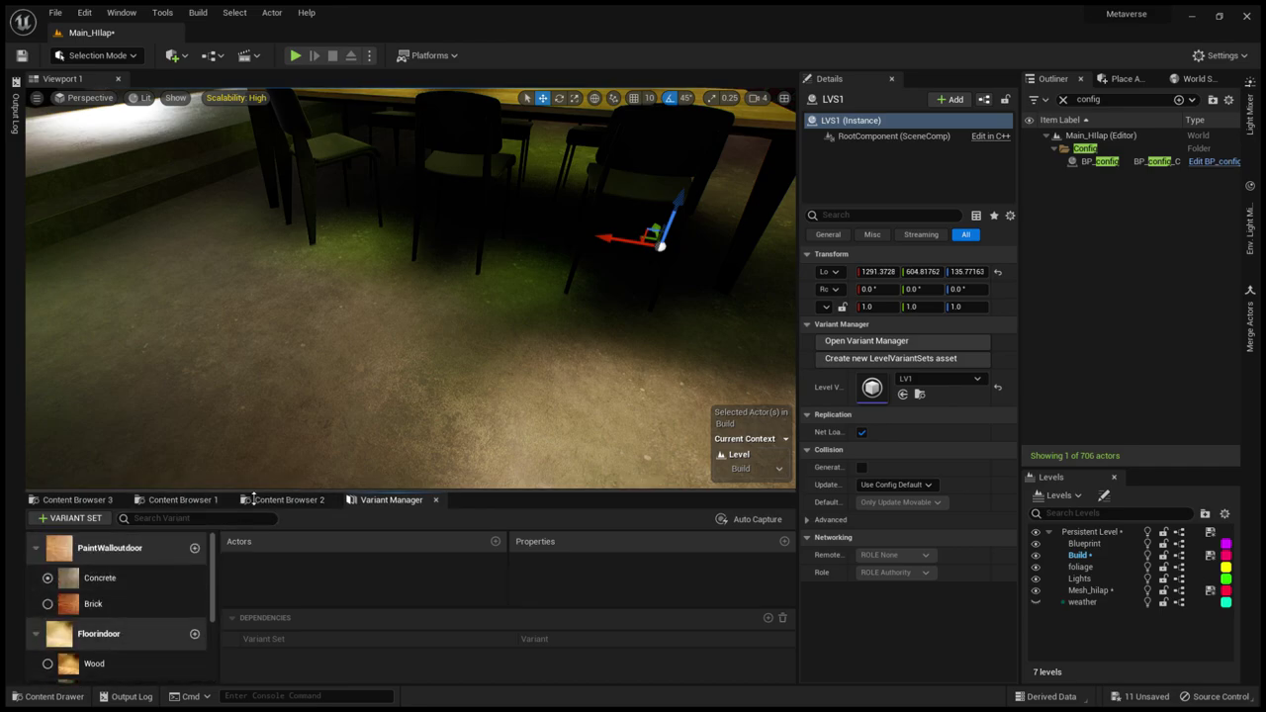
drag(253, 498, 254, 309)
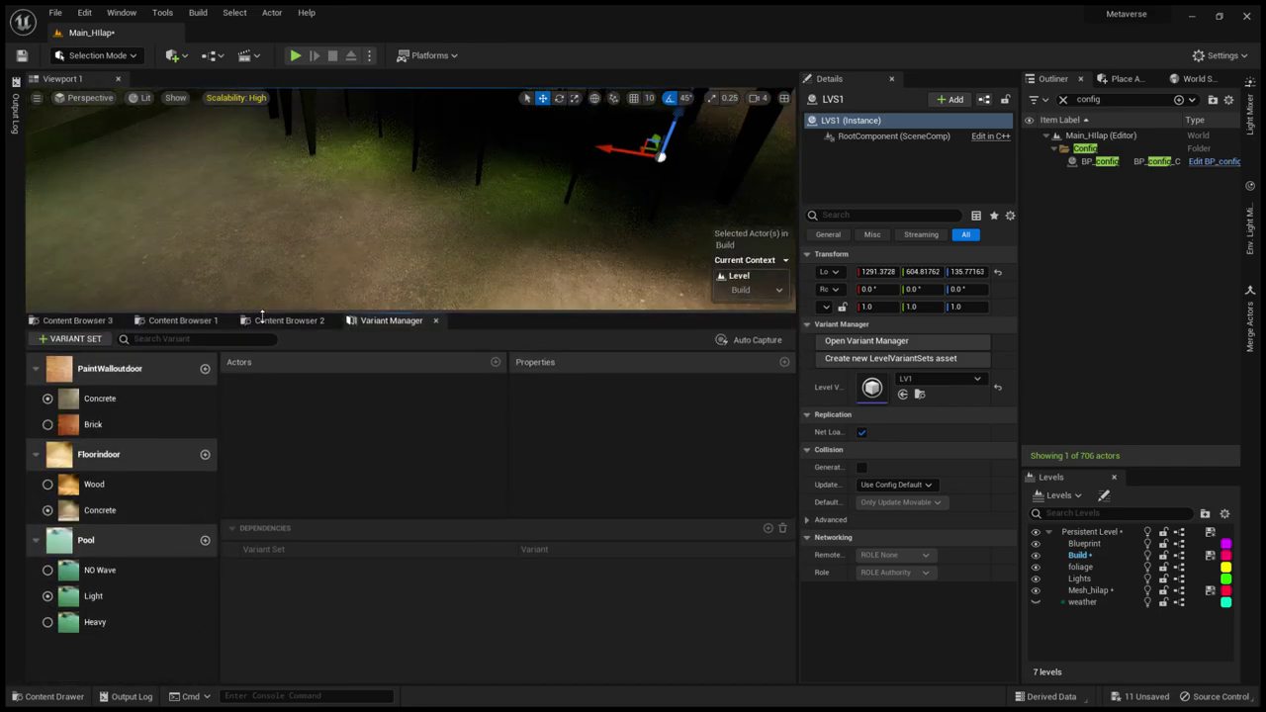
double_click(123, 410)
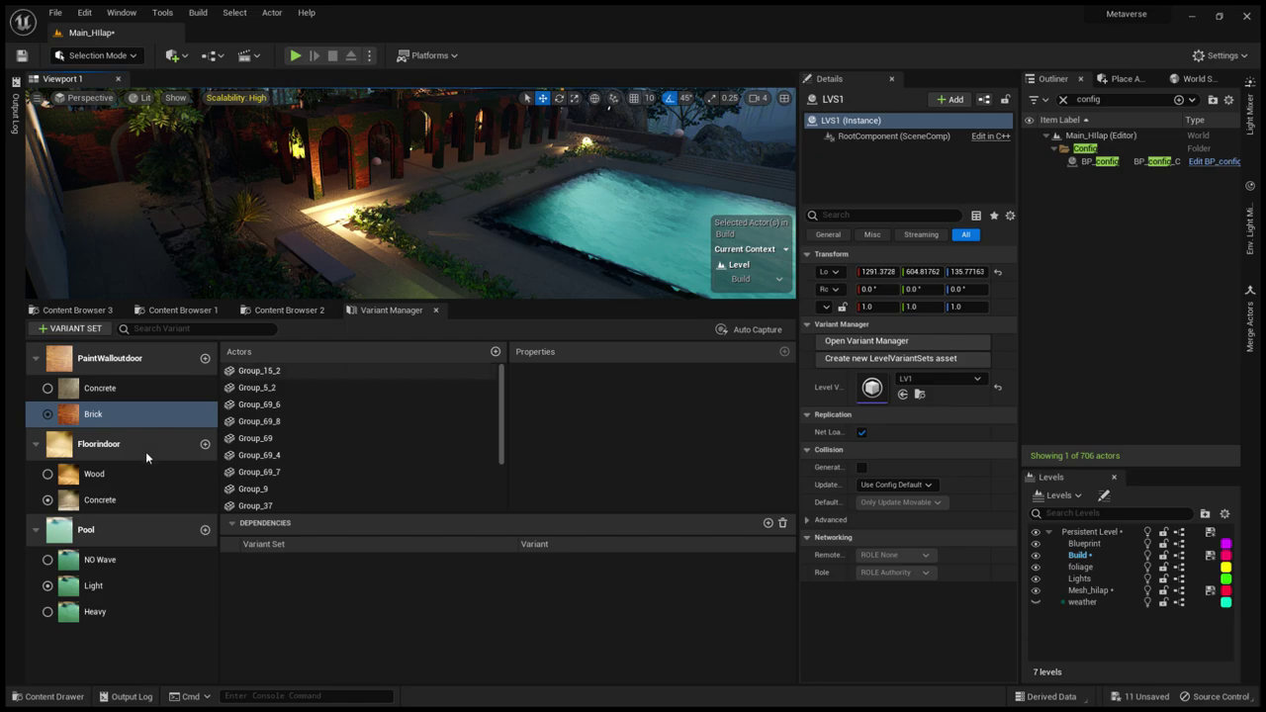
double_click(102, 390)
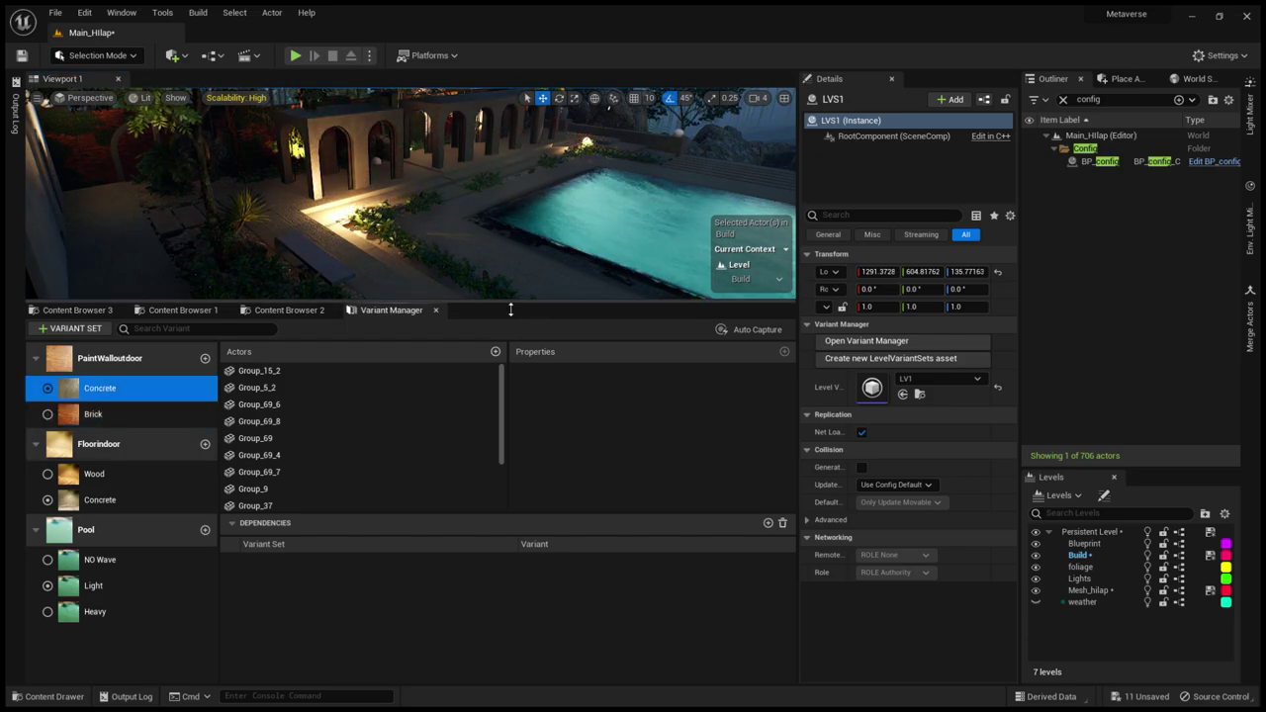
drag(510, 310, 510, 433)
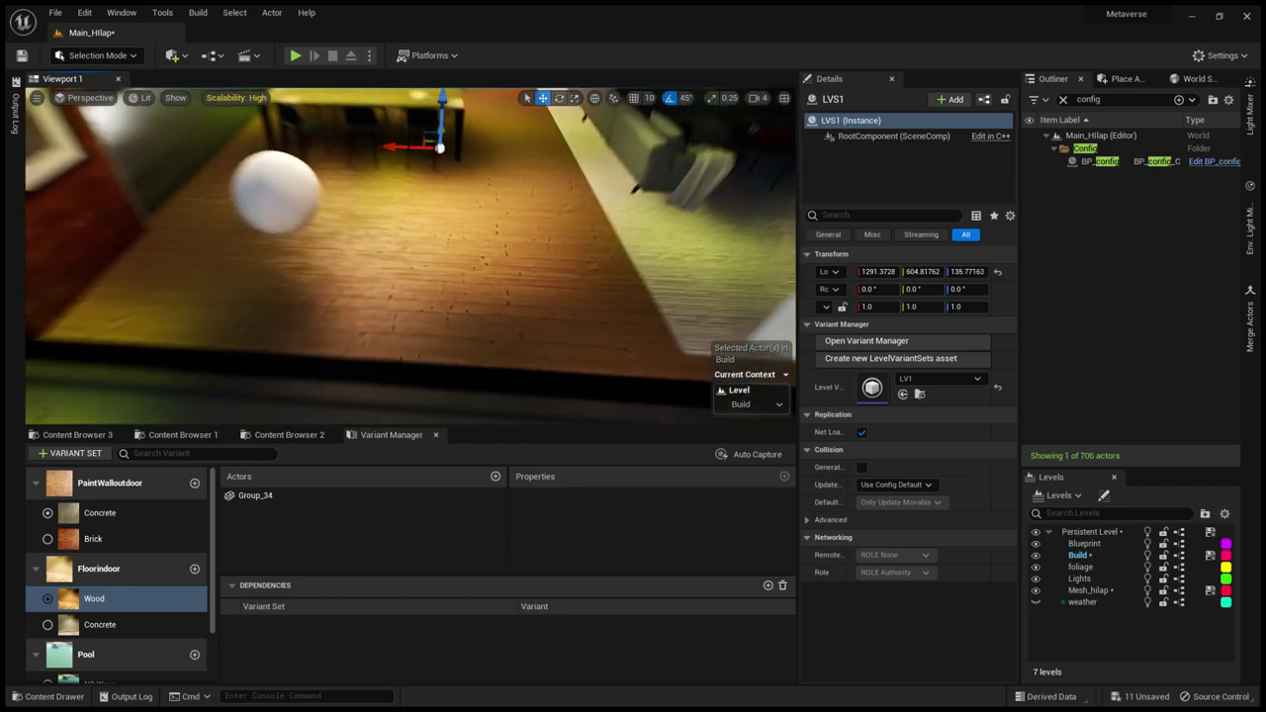
Try Wood floor and NO Wave and Light pool variants, ending on Concrete floor and Heavy pool.
double_click(112, 627)
double_click(117, 599)
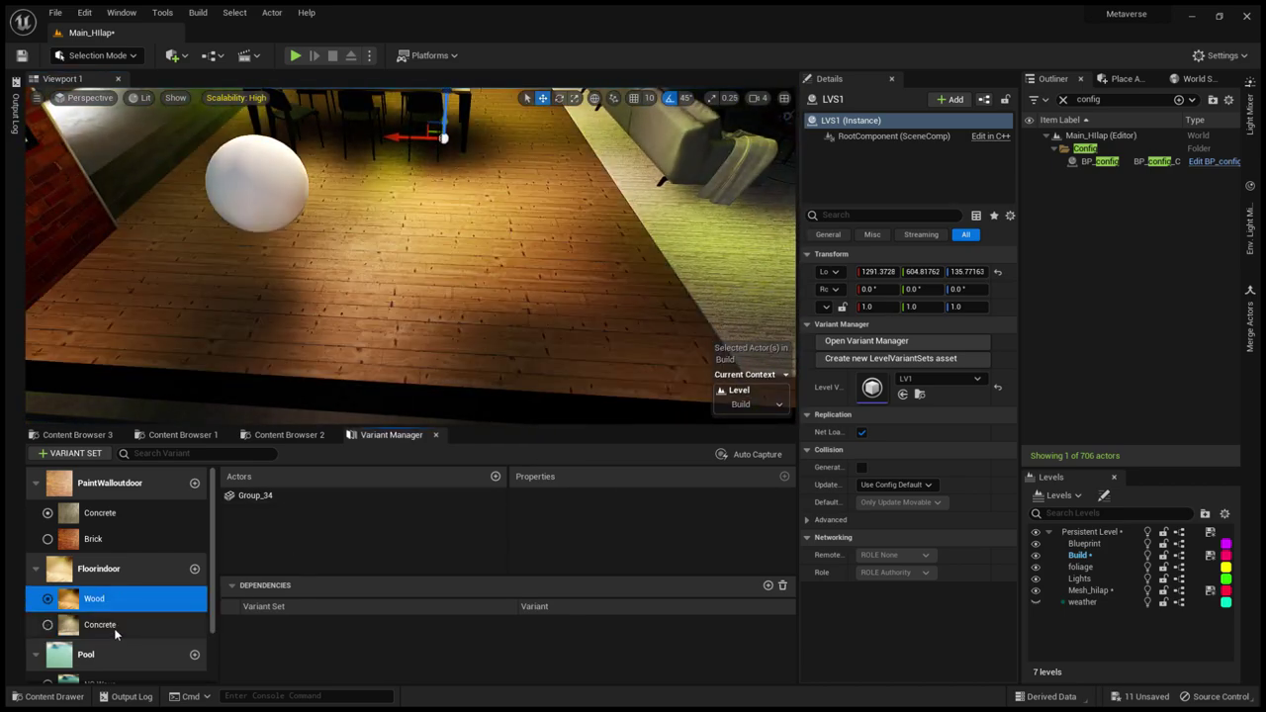
double_click(114, 626)
scroll(144, 604, down, 1)
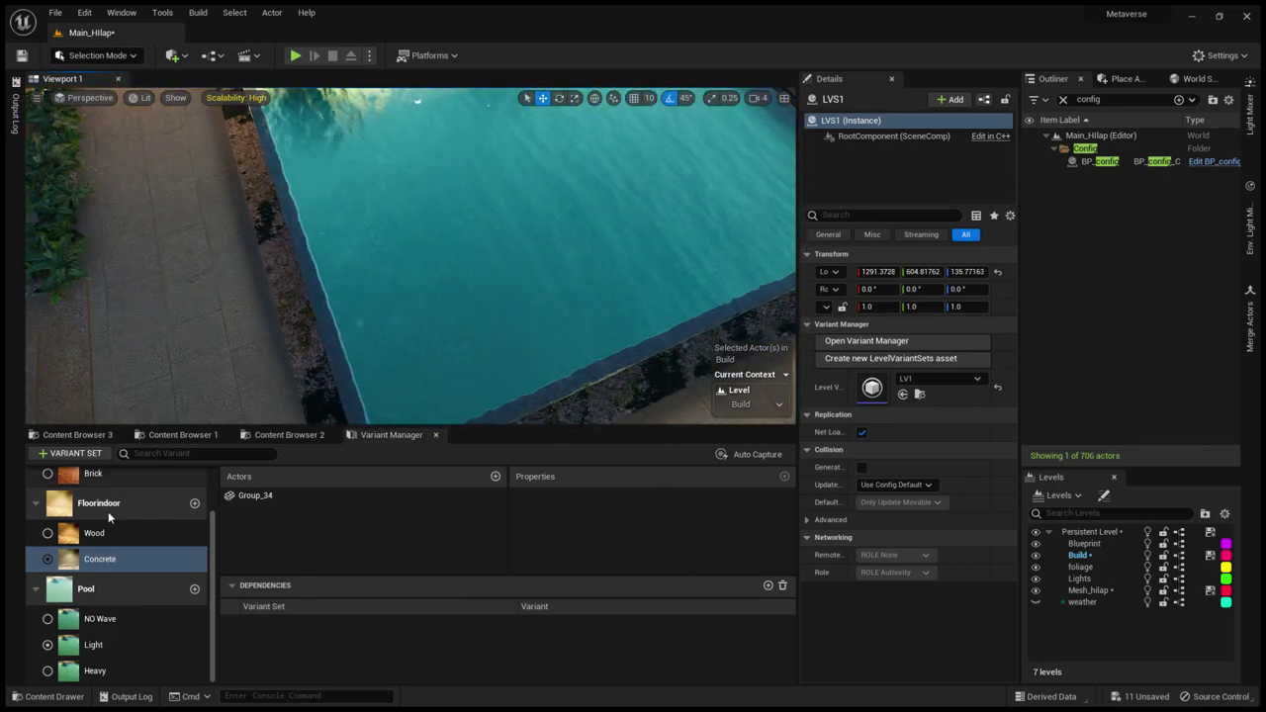
double_click(139, 629)
double_click(125, 644)
click(134, 673)
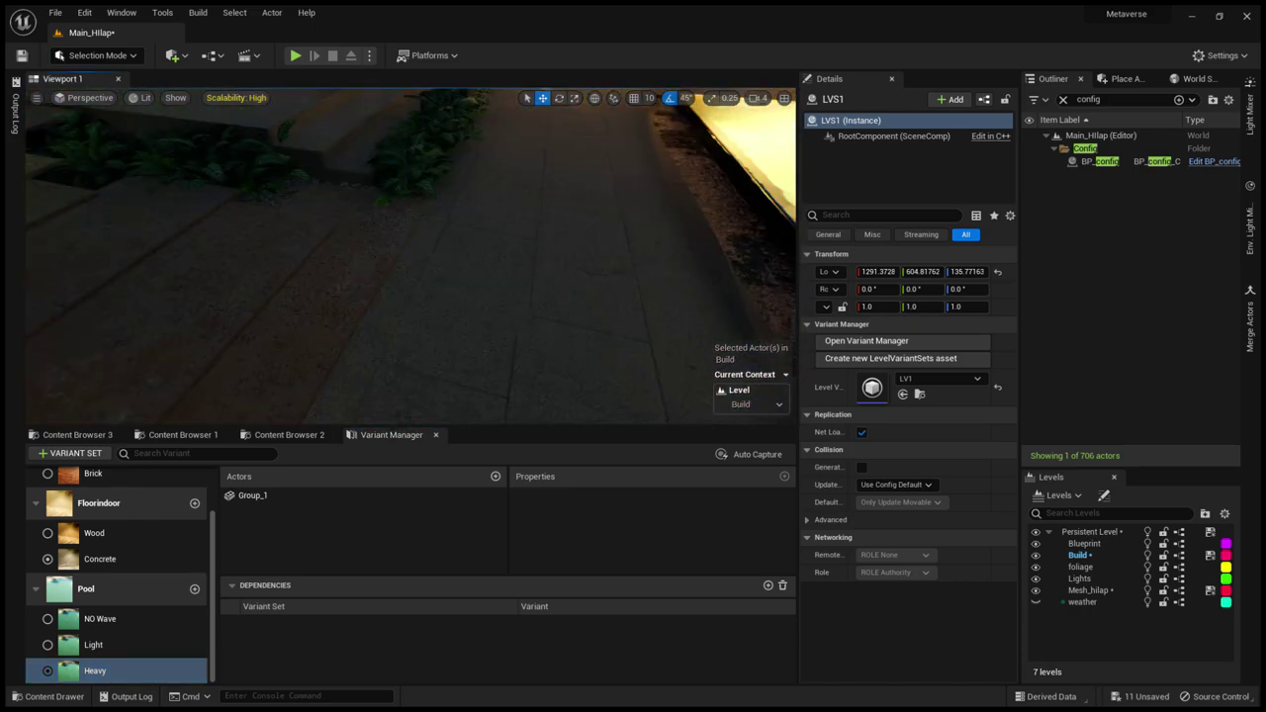
click(1159, 163)
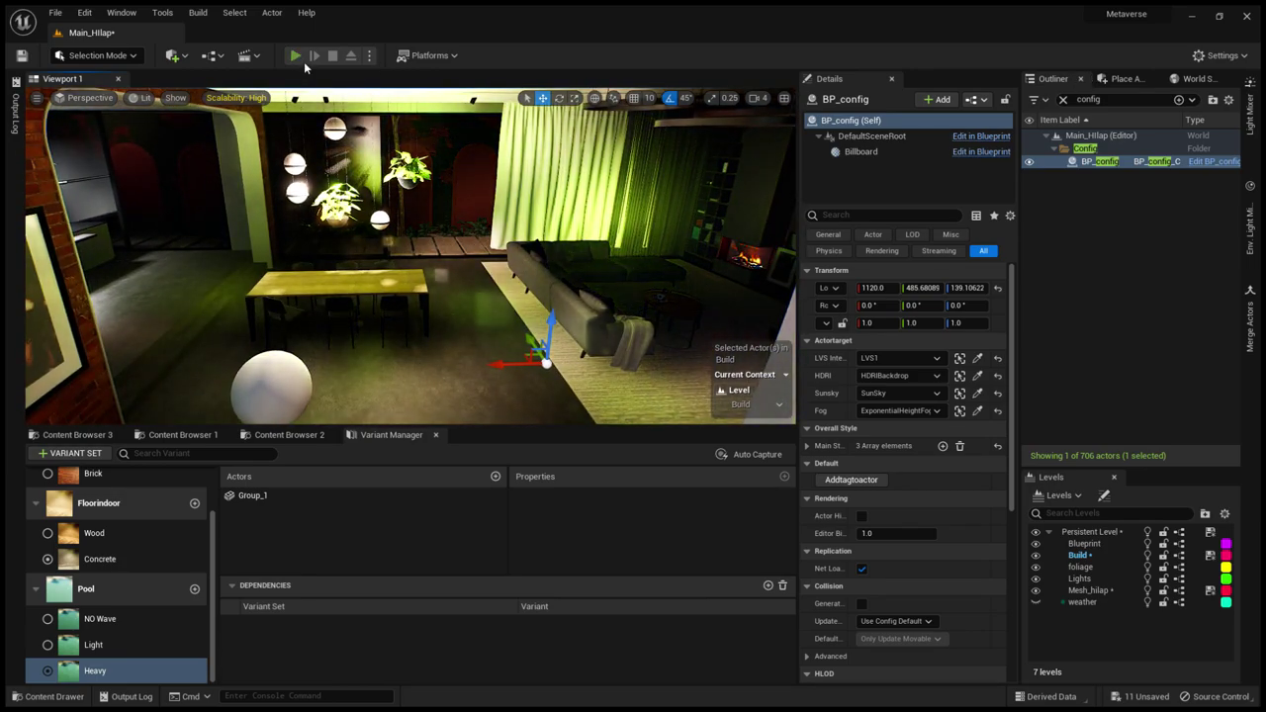
Start Play mode in full screen and switch the indoor floor to Wood.
key(alt+p)
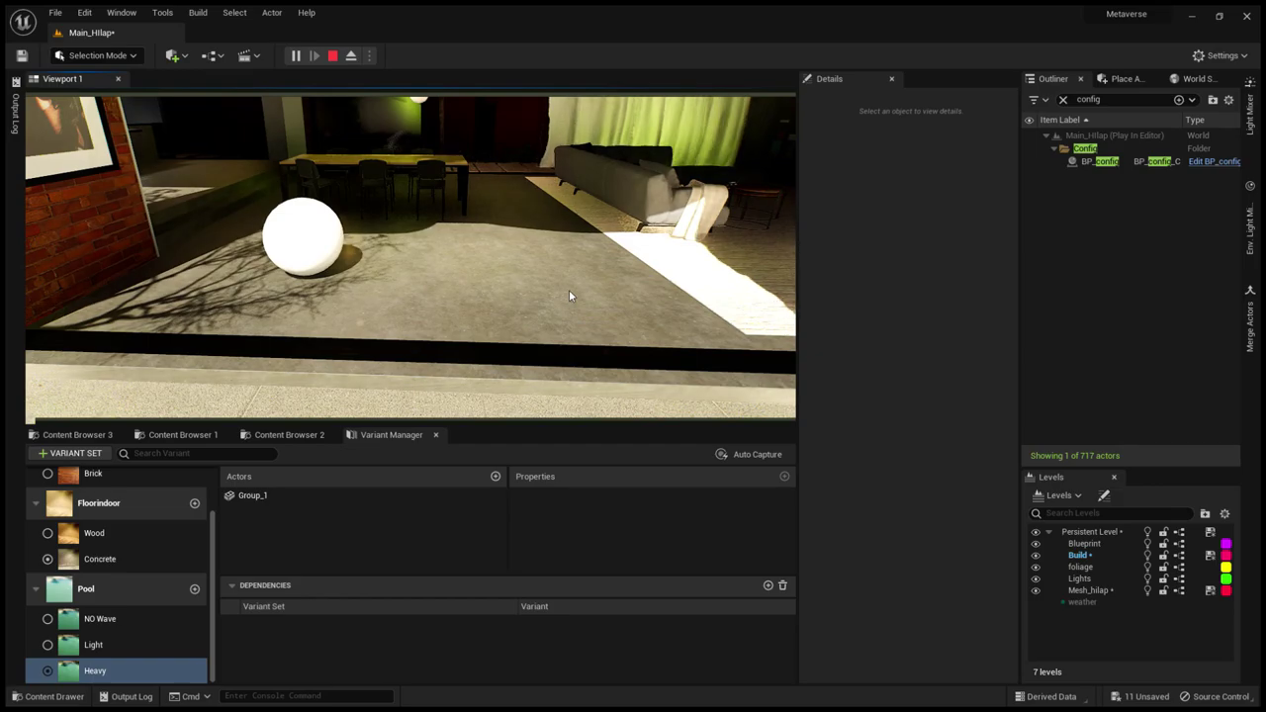
key(F11)
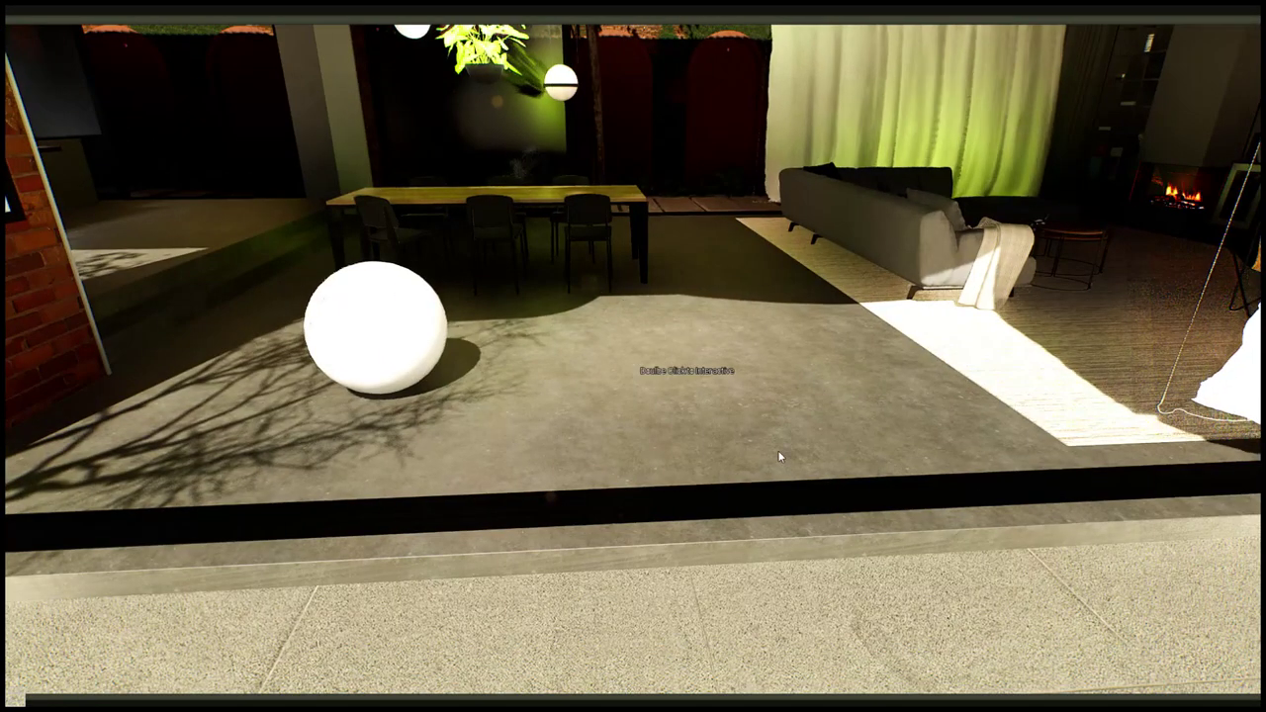
double_click(648, 569)
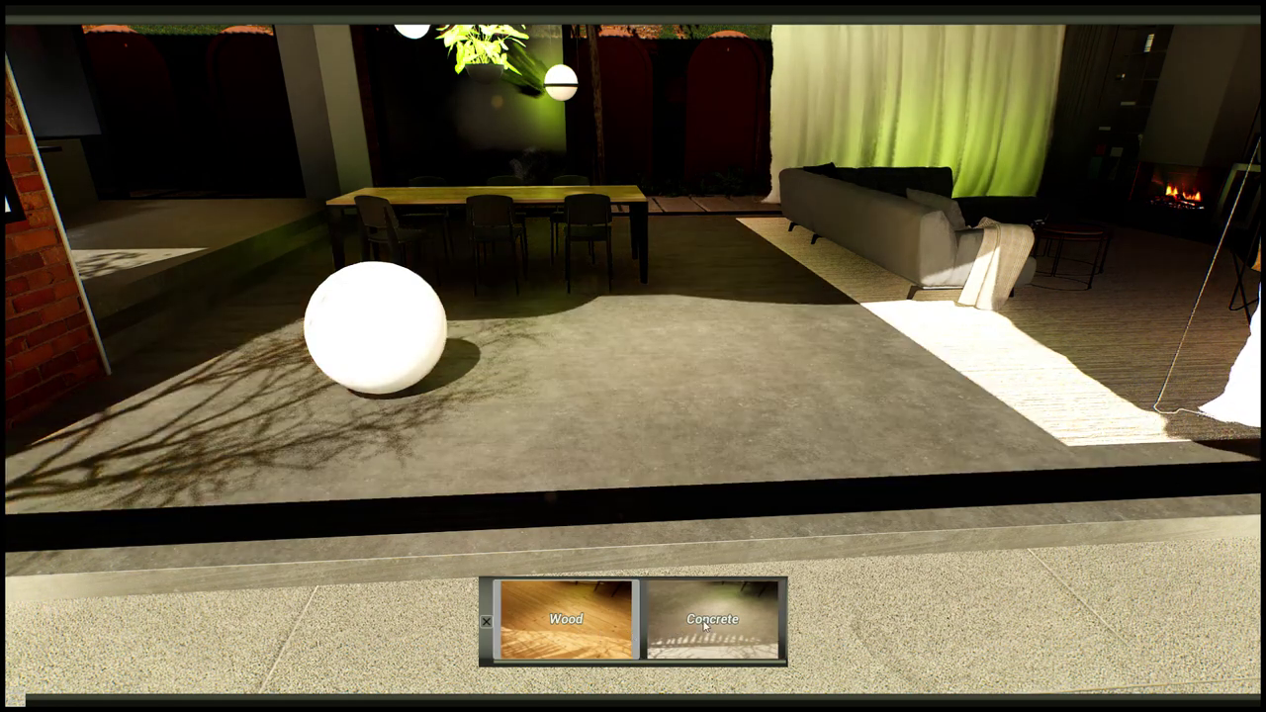
click(582, 633)
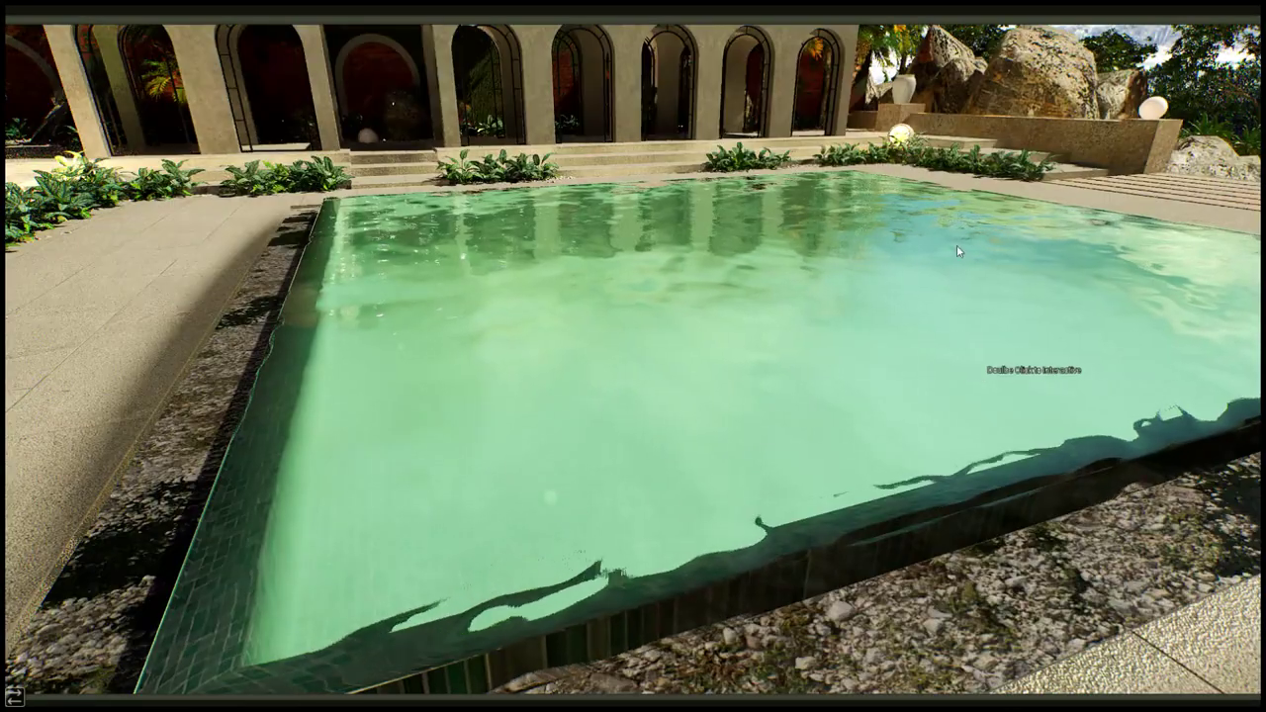
Set the pool water to NO Wave calm after briefly trying Light ripples.
double_click(950, 272)
click(693, 622)
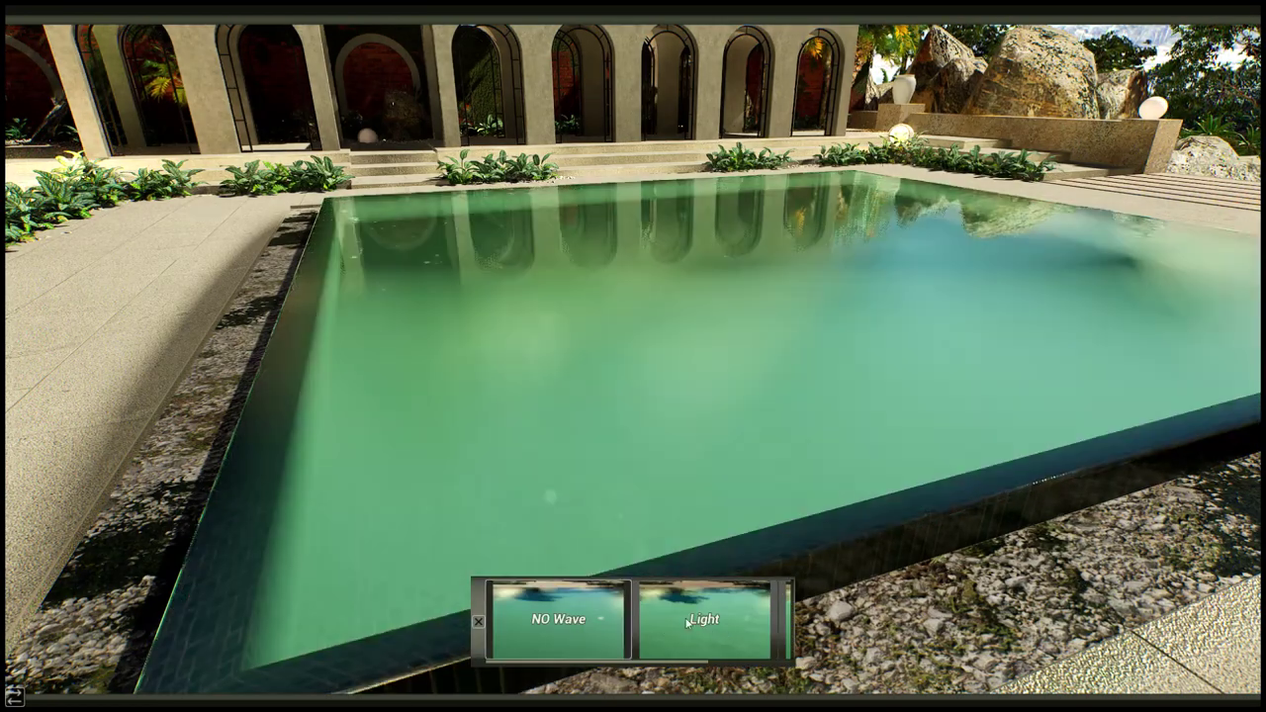
click(688, 621)
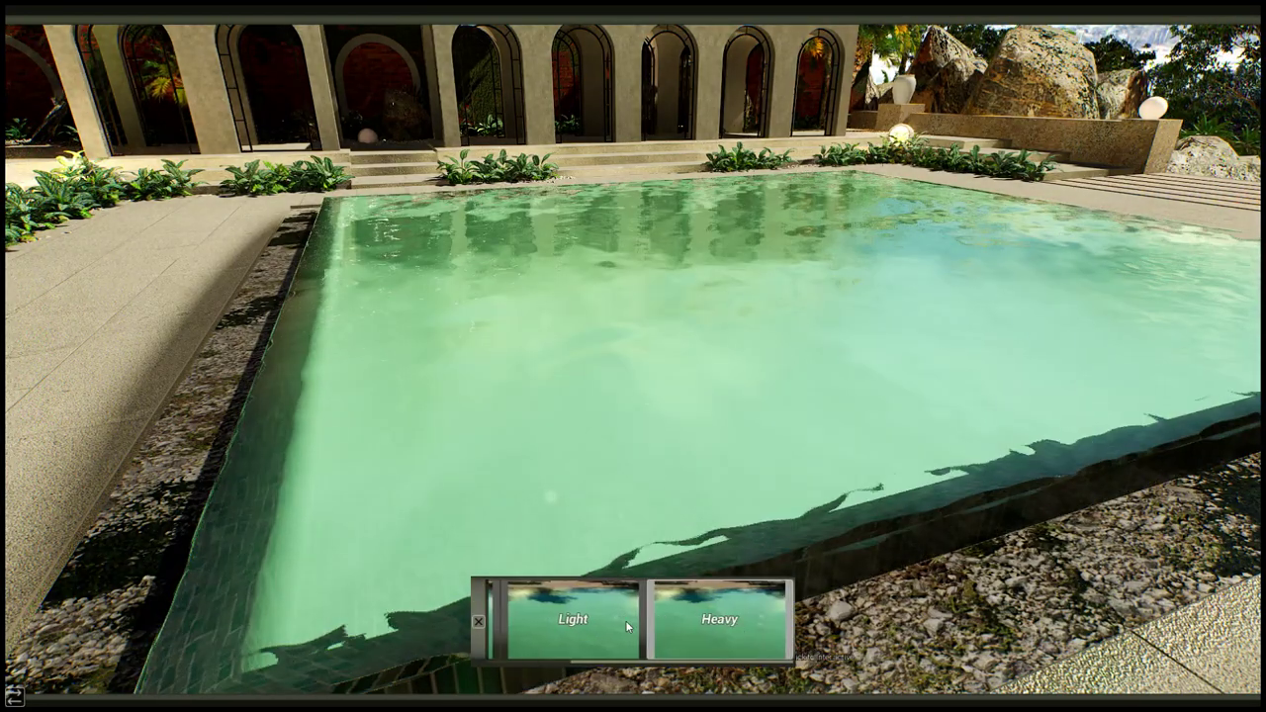
scroll(573, 624, up, 1)
click(501, 623)
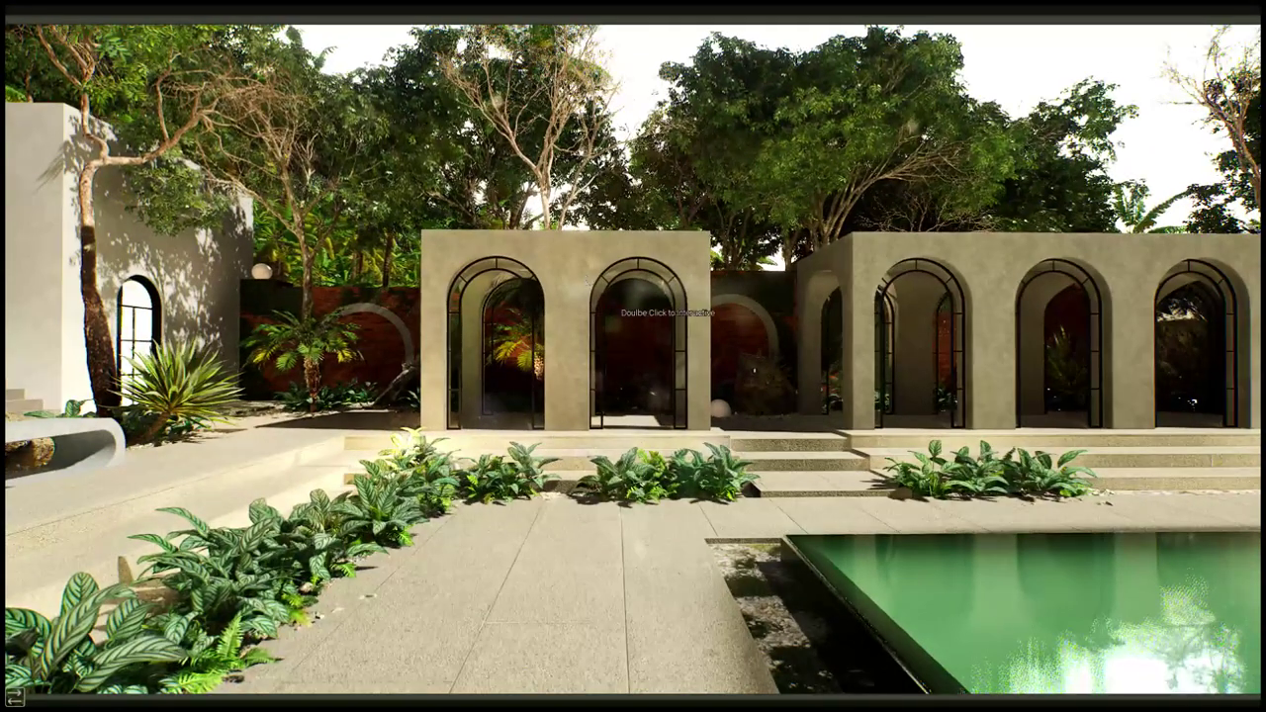
Preview Brick on the arcade walls, then set them back to Concrete.
double_click(609, 317)
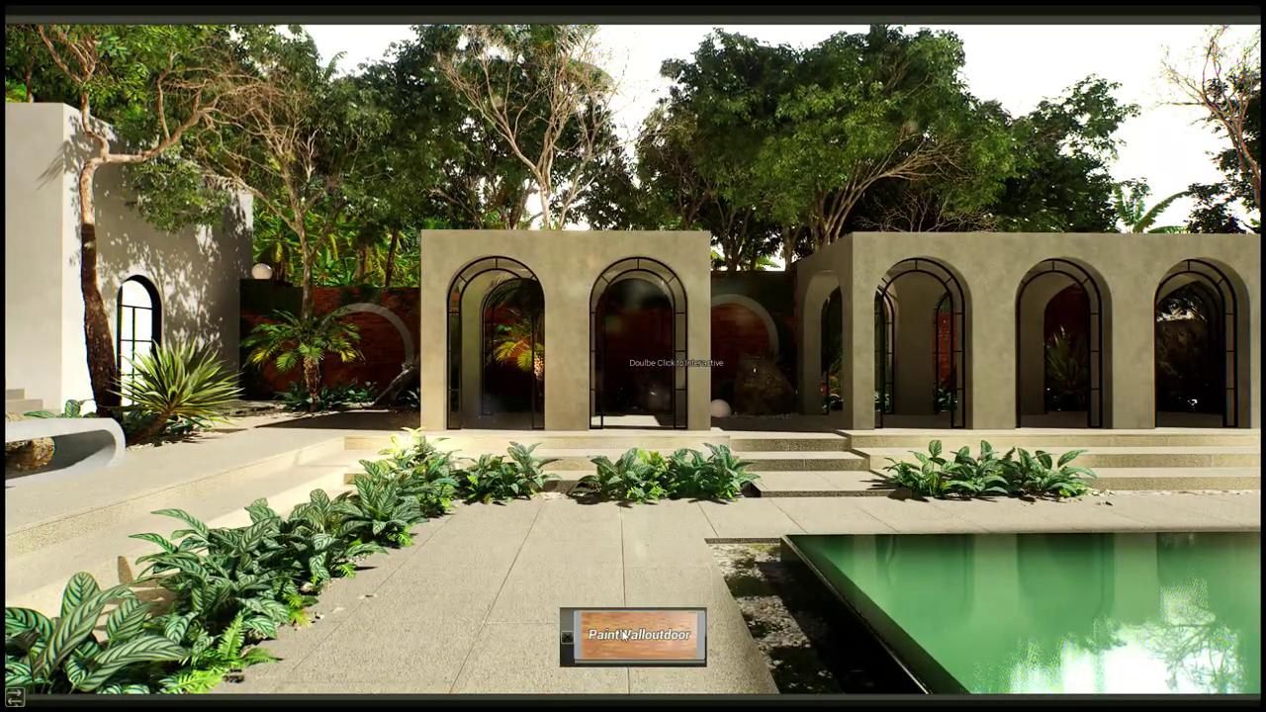
click(693, 627)
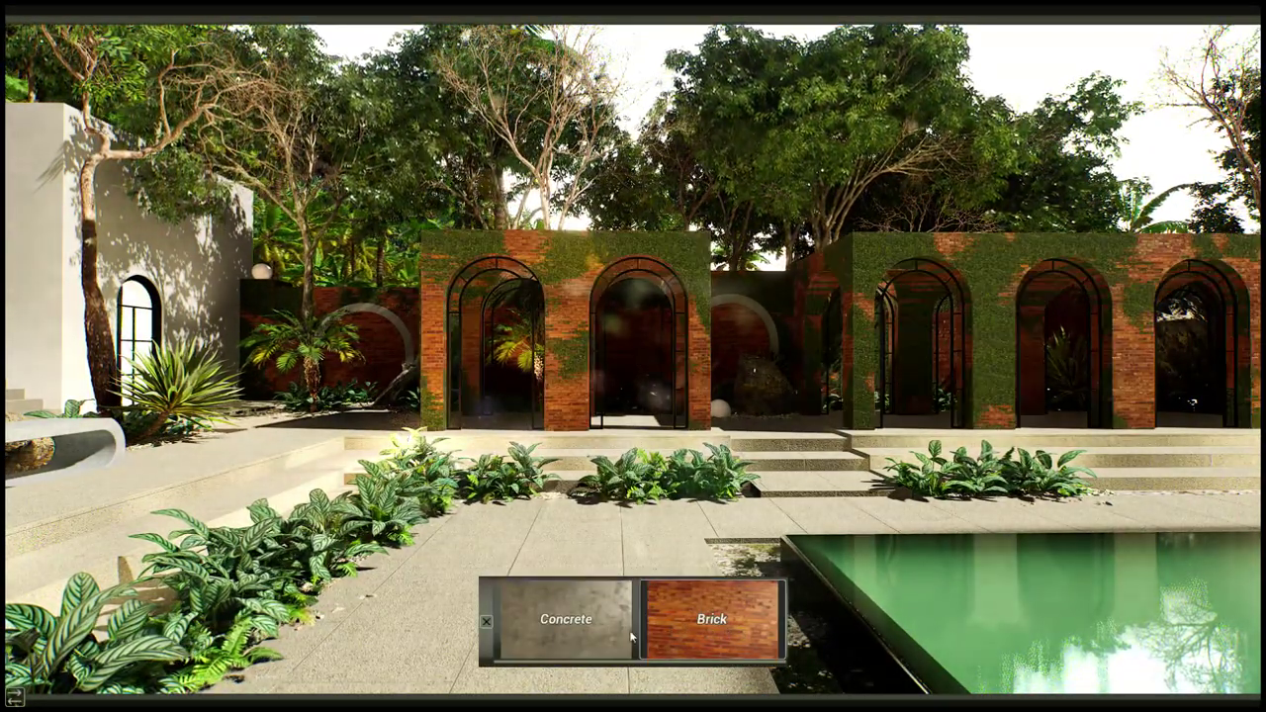
click(544, 638)
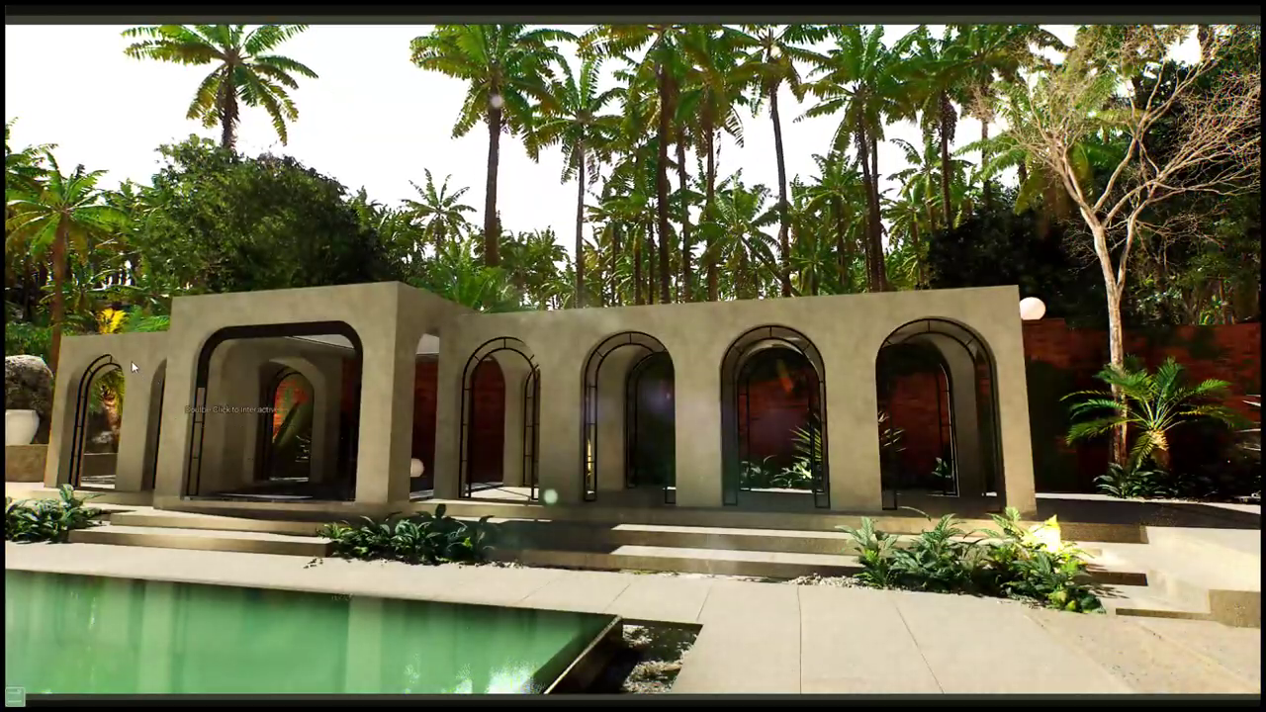
Keep the outdoor walls on Concrete and teleport inside to the dining table.
double_click(133, 366)
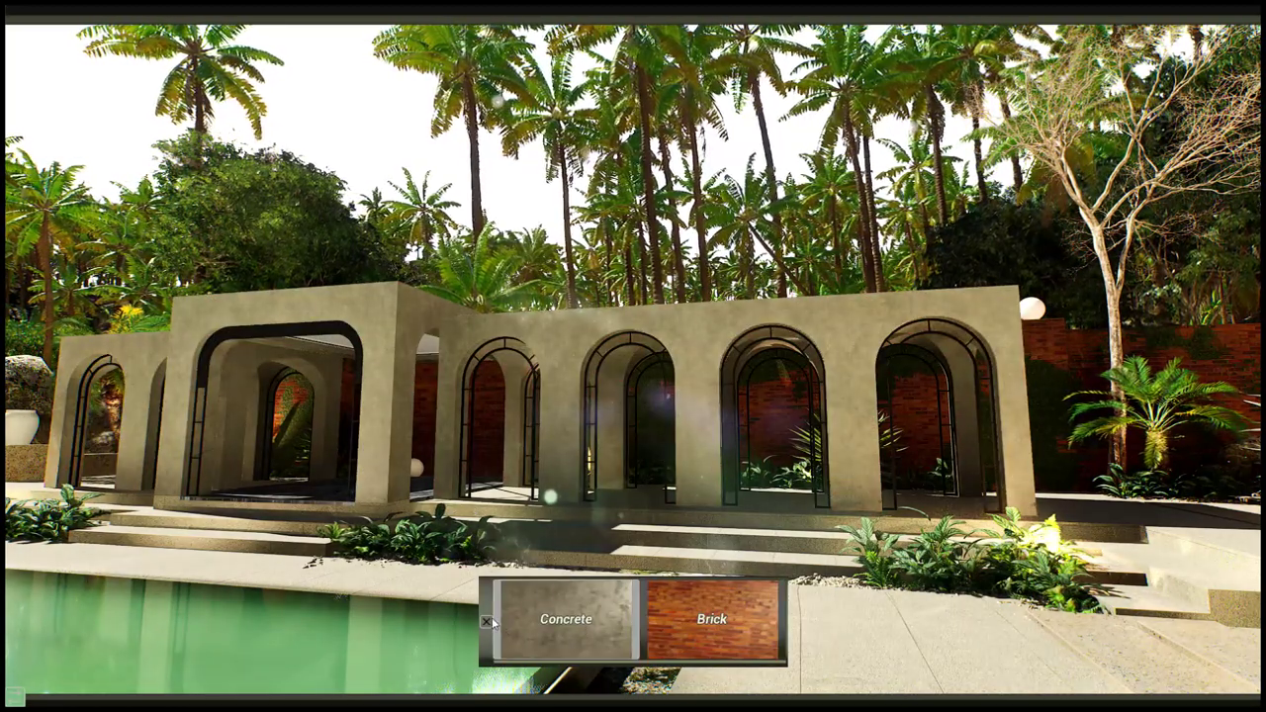
click(485, 621)
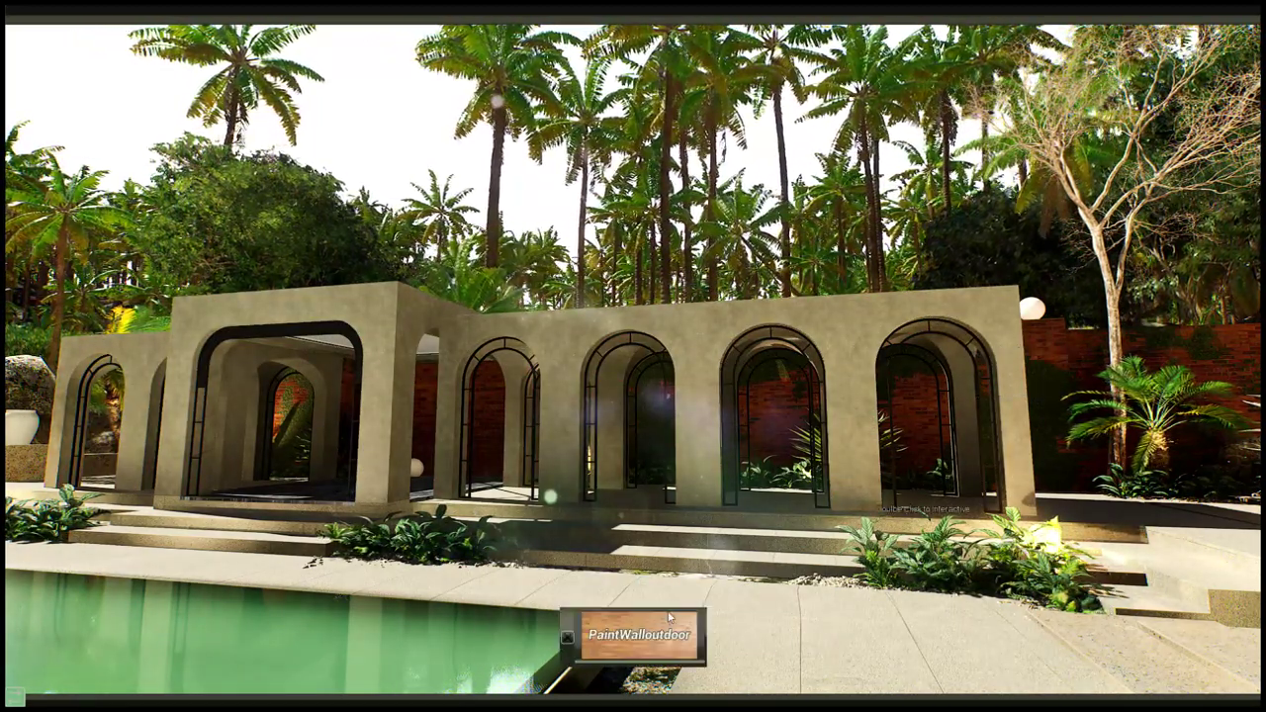
double_click(949, 312)
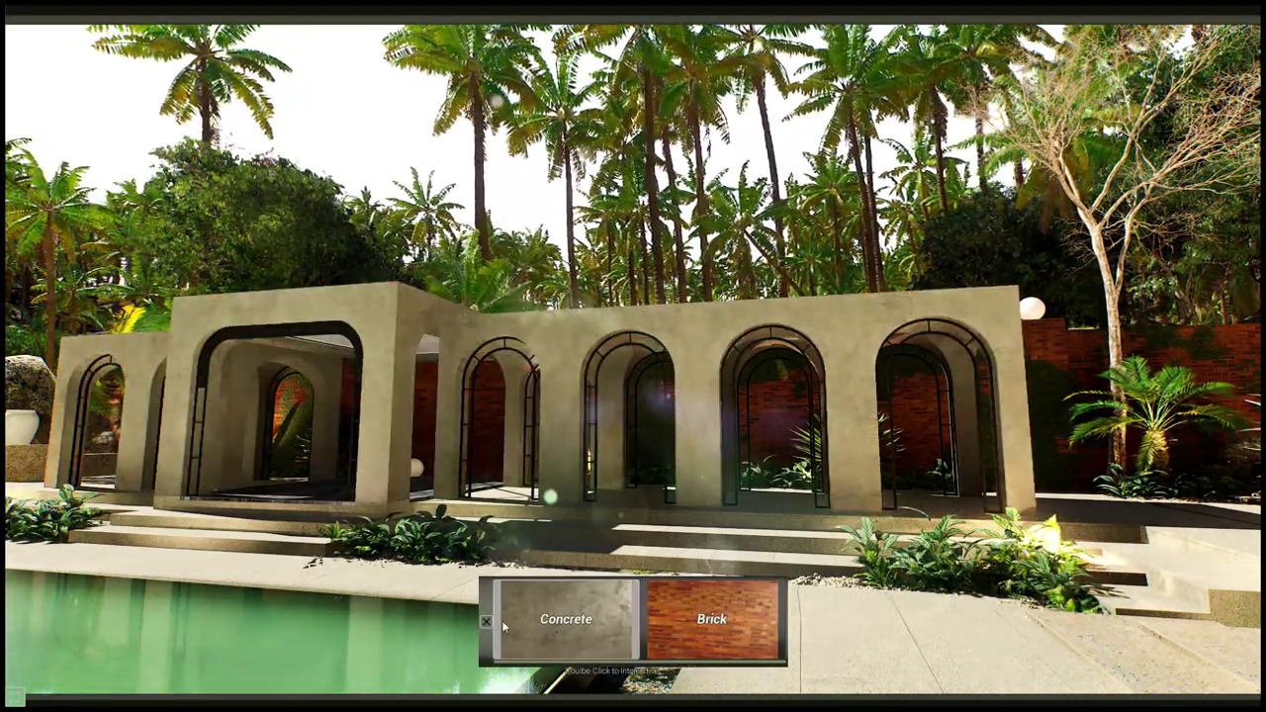
click(504, 625)
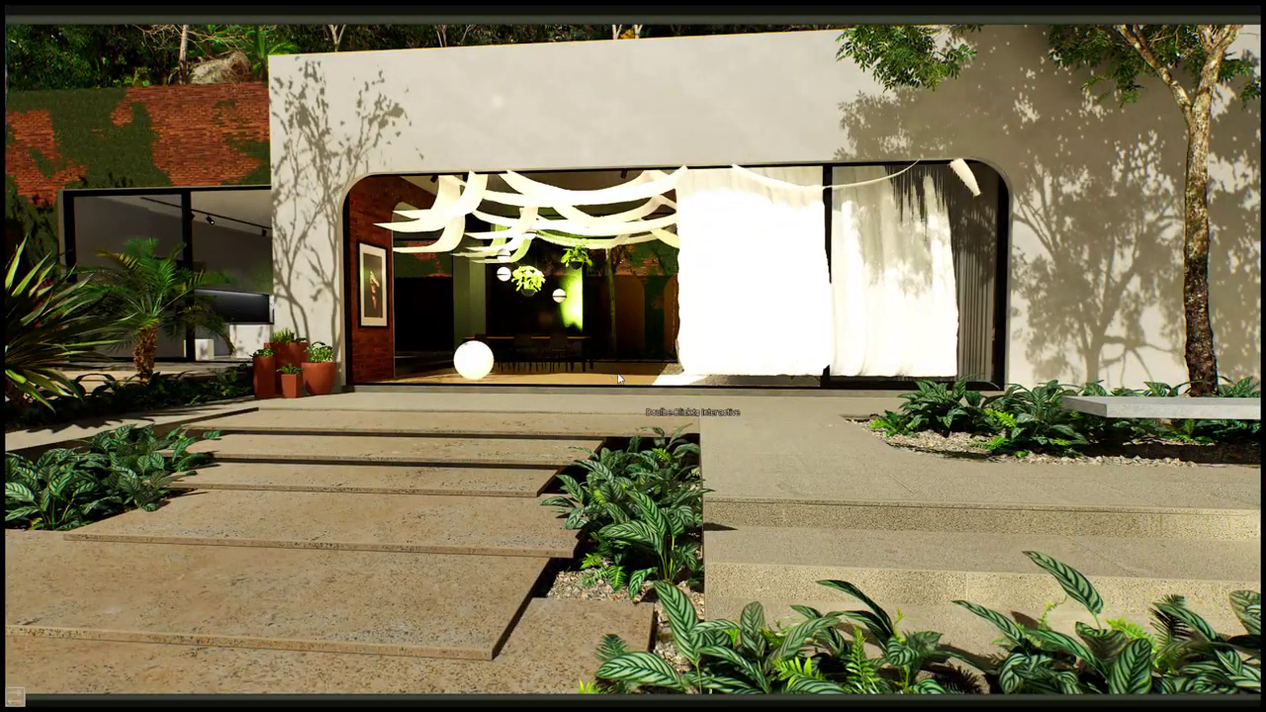
double_click(581, 371)
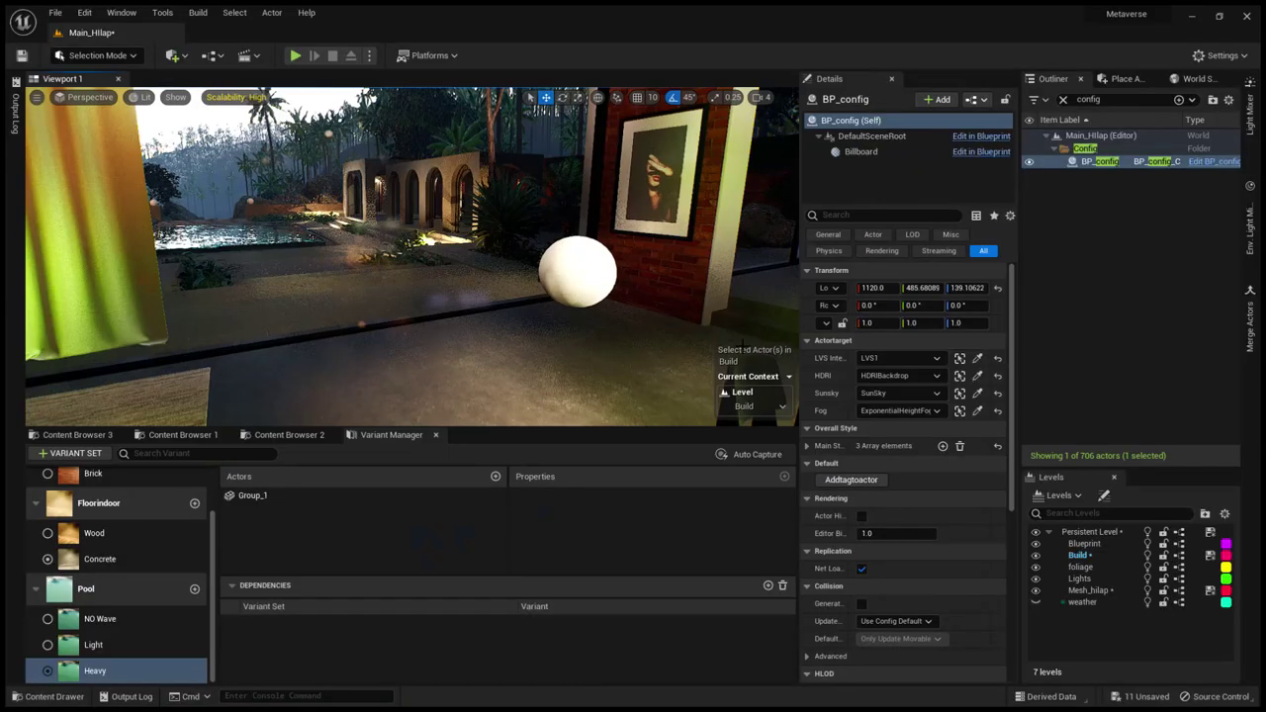
Select the BP_config actor in the Outliner to retarget its LVS Interactive set to LVS2.
click(1092, 162)
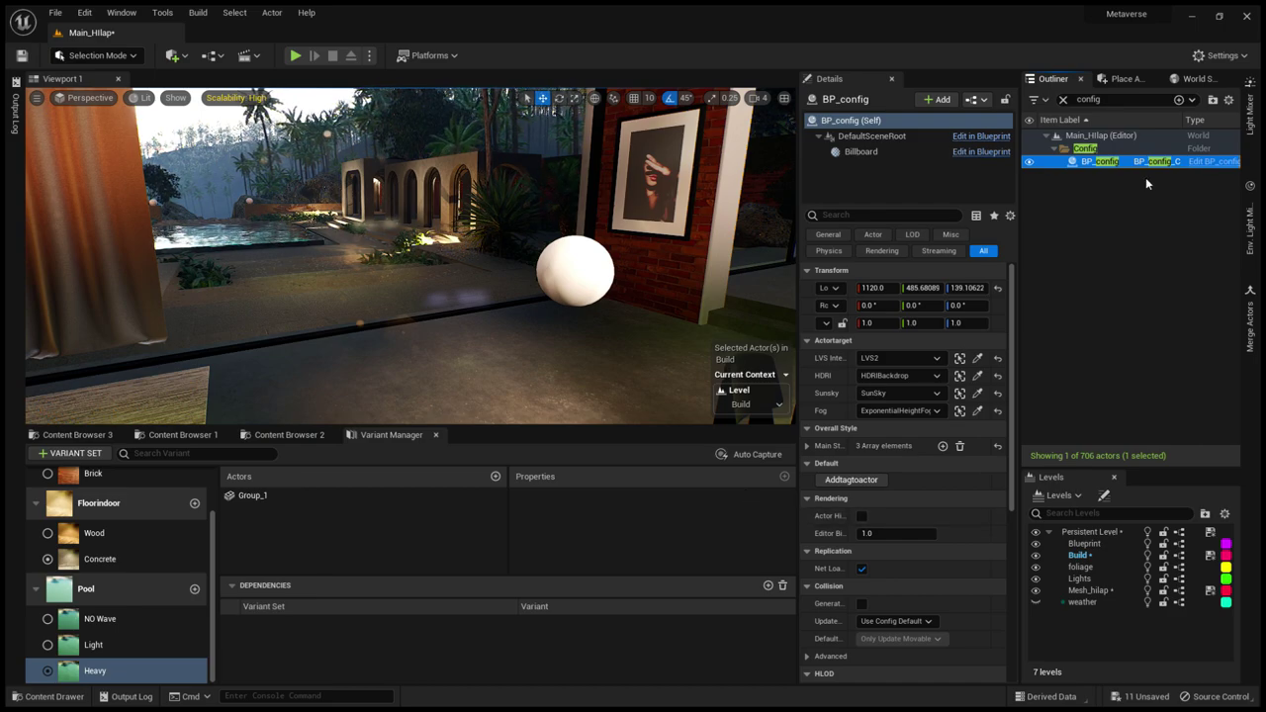
Load the LVS2 variant sets and toggle Sofa and floor to Hide and back to Visible.
click(961, 359)
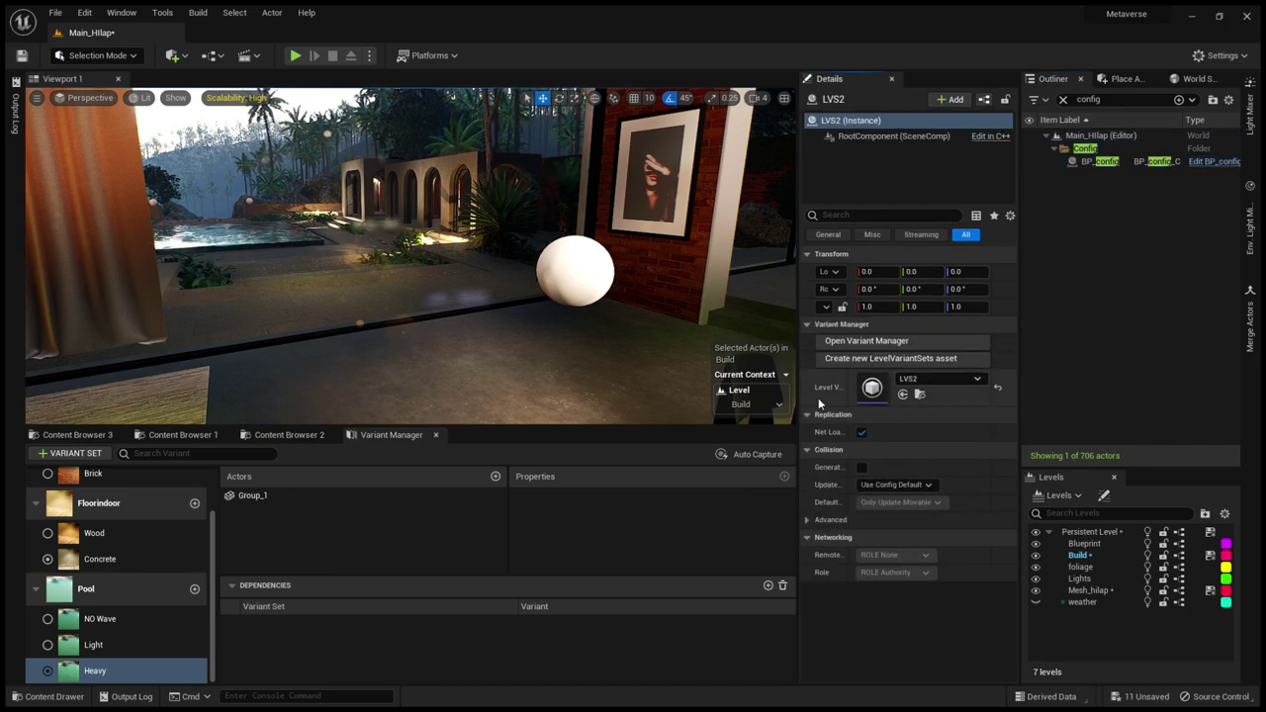
double_click(870, 389)
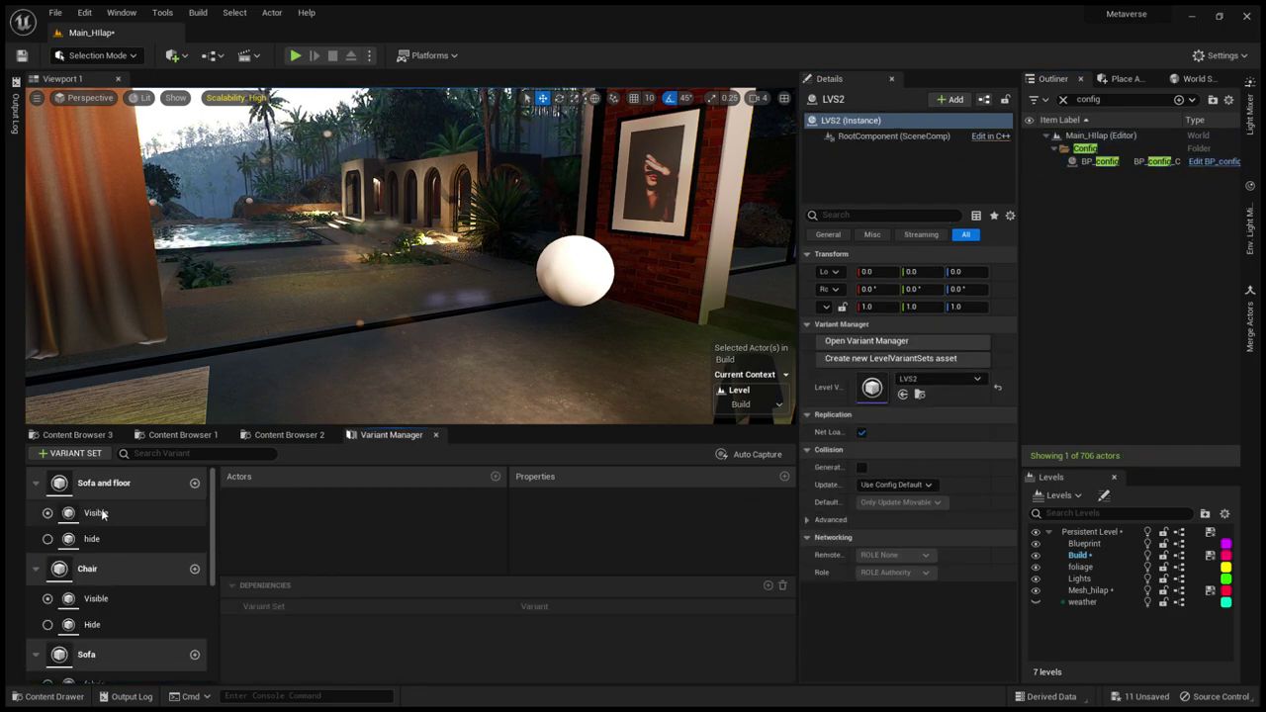
click(136, 490)
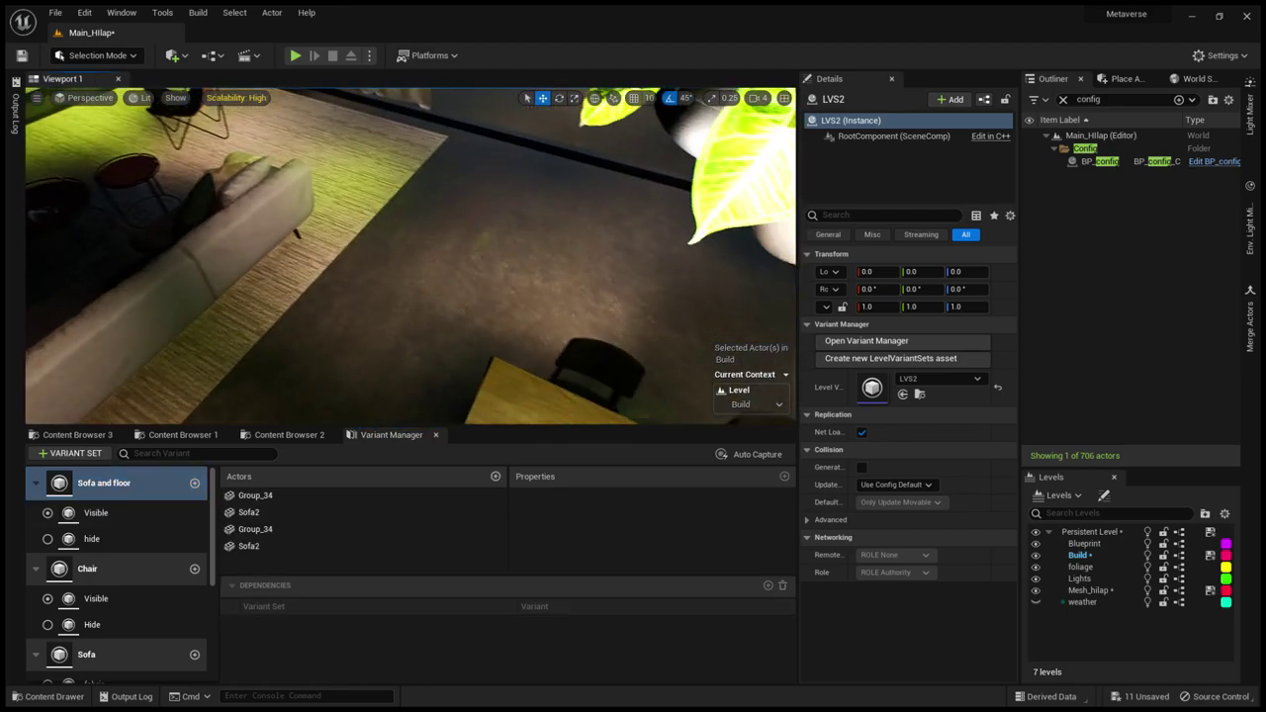
click(129, 513)
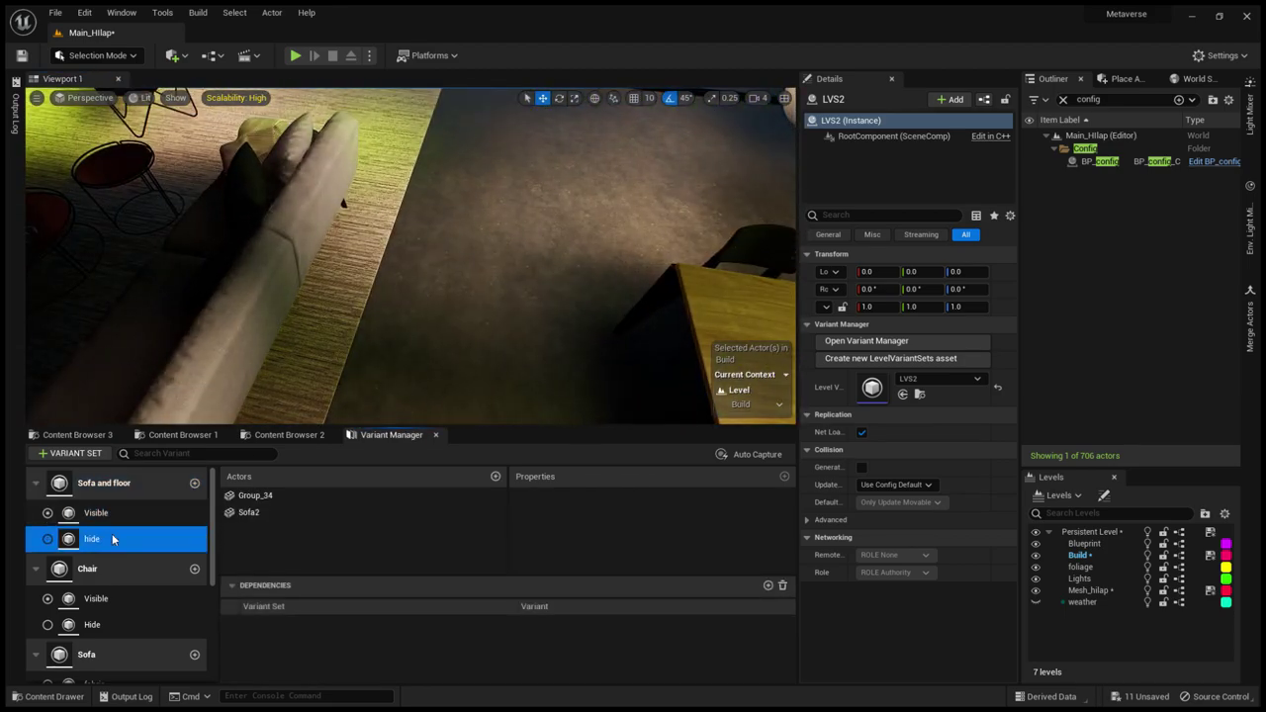
click(132, 516)
click(114, 539)
click(132, 513)
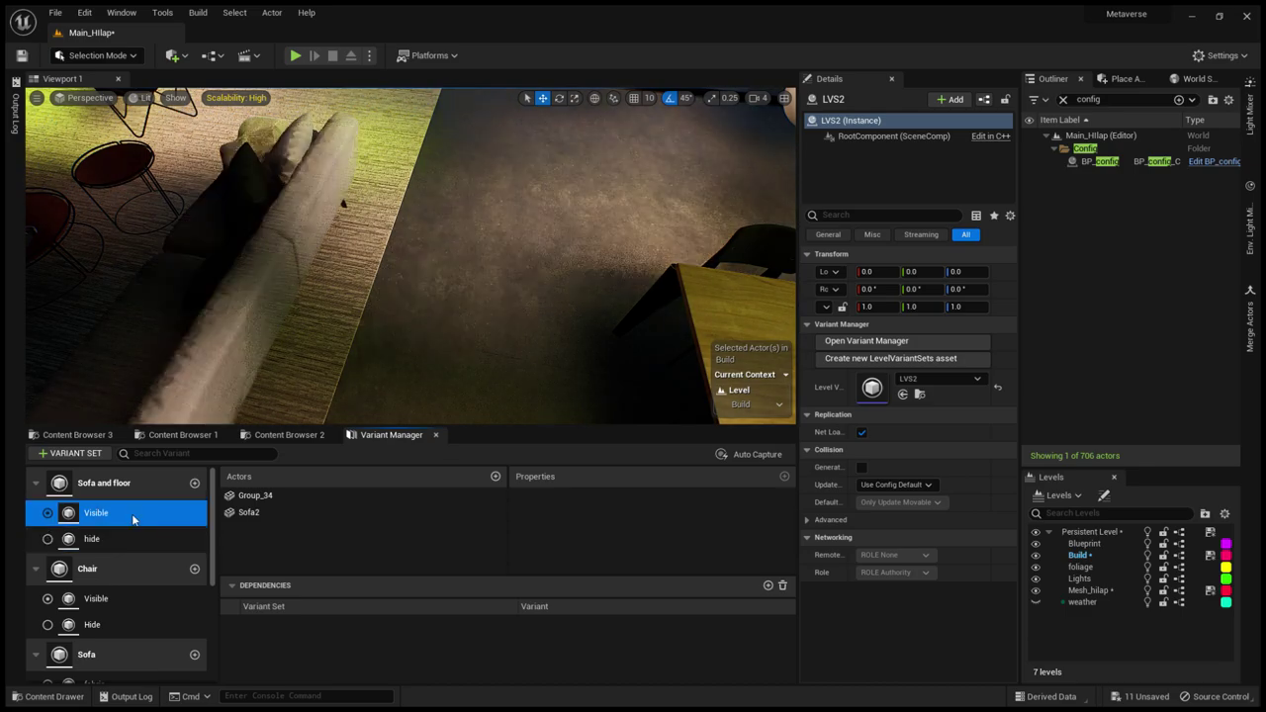
Hide the dining chairs, then leave them visible.
mouse_move(297, 297)
right_down()
mouse_move(357, 277)
mouse_move(376, 317)
right_up()
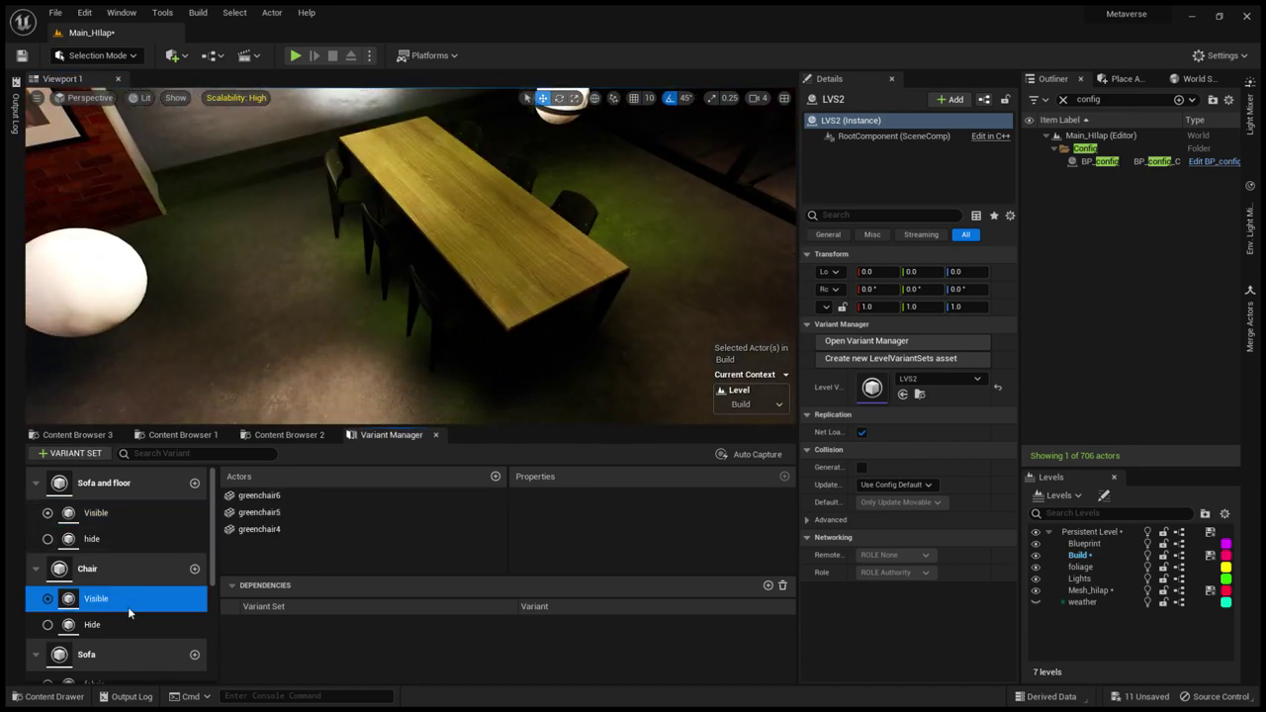
click(124, 601)
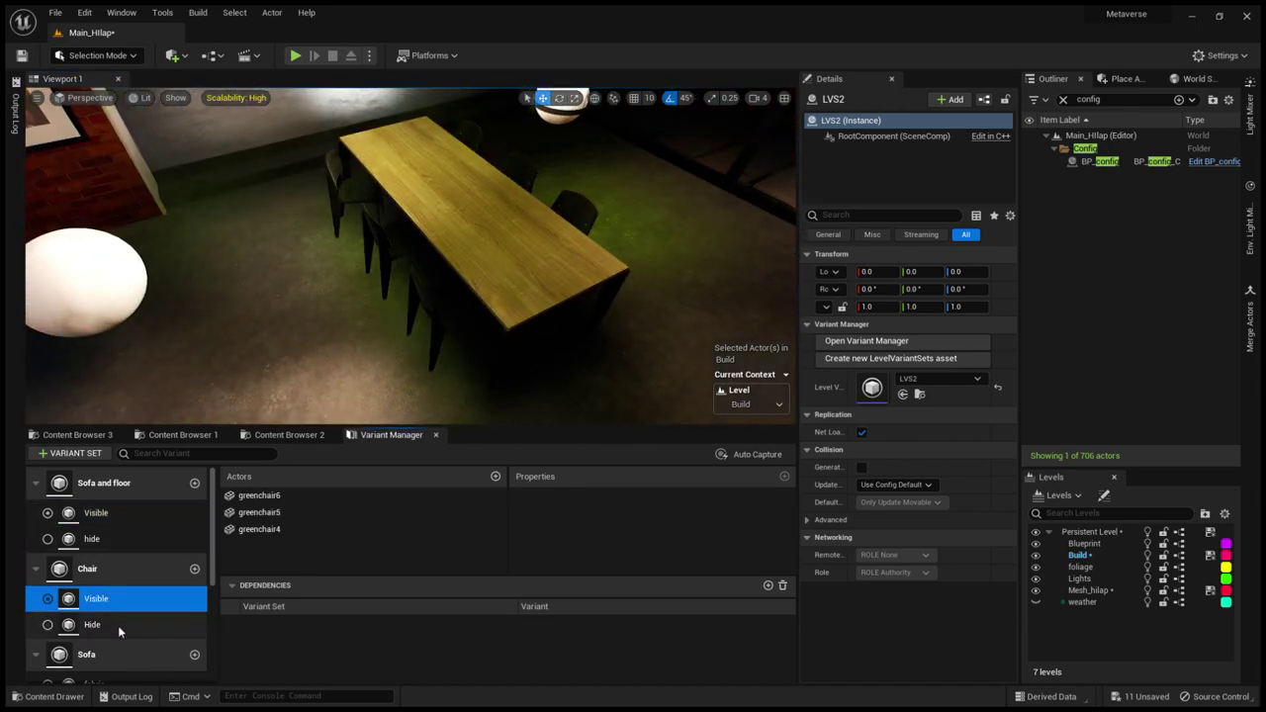
click(118, 625)
click(127, 600)
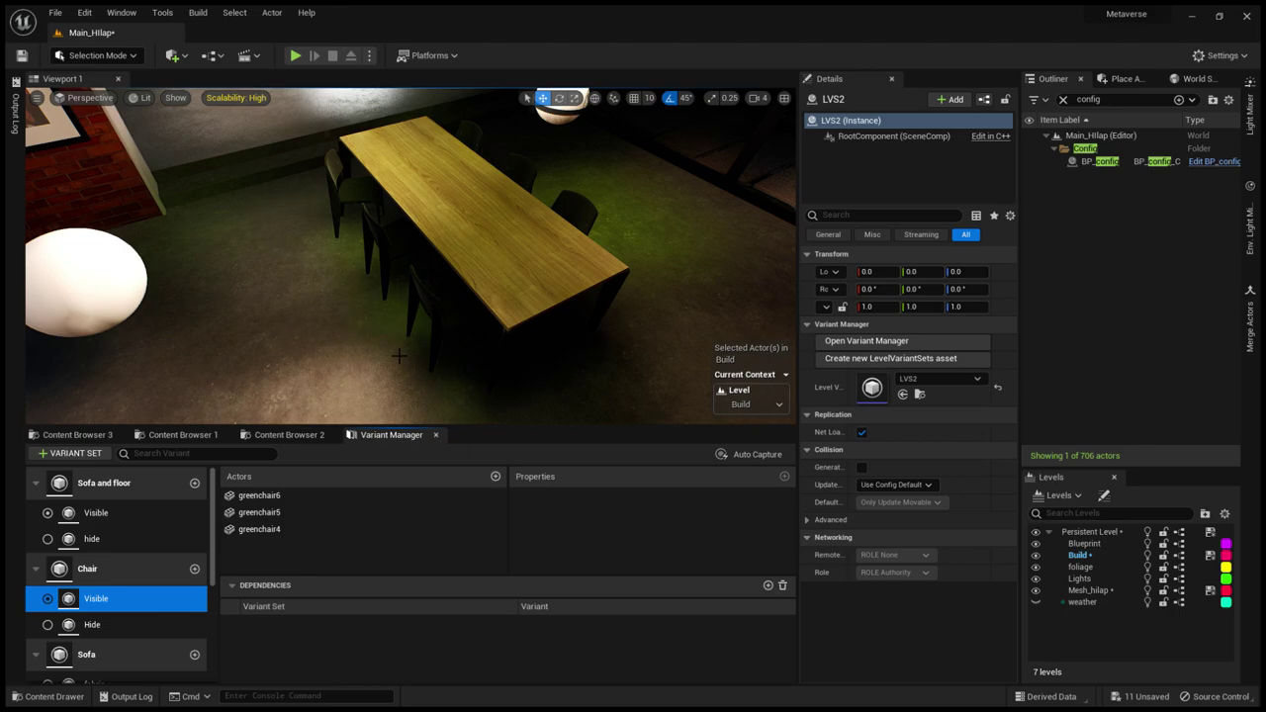
Switch the sofa between LEather and fabric several times, leaving it on fabric.
scroll(156, 573, down, 2)
scroll(153, 566, down, 1)
right_drag(296, 297, 336, 317)
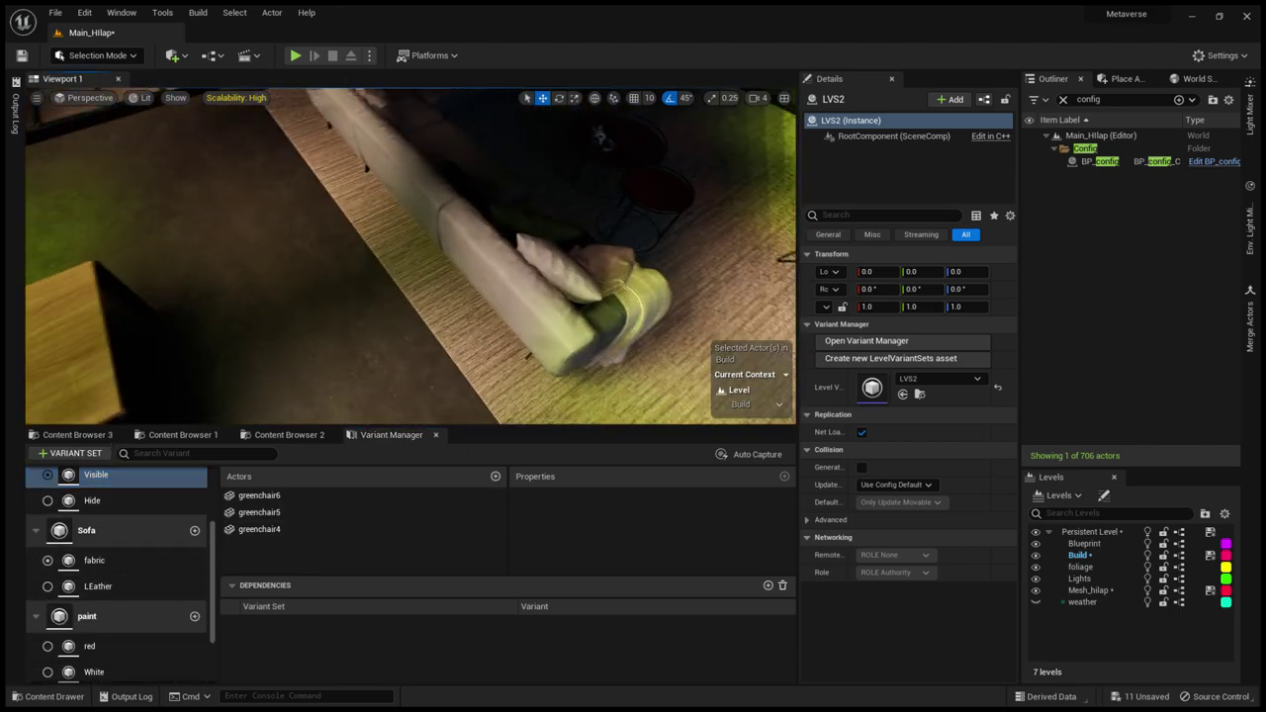
right_drag(374, 237, 396, 247)
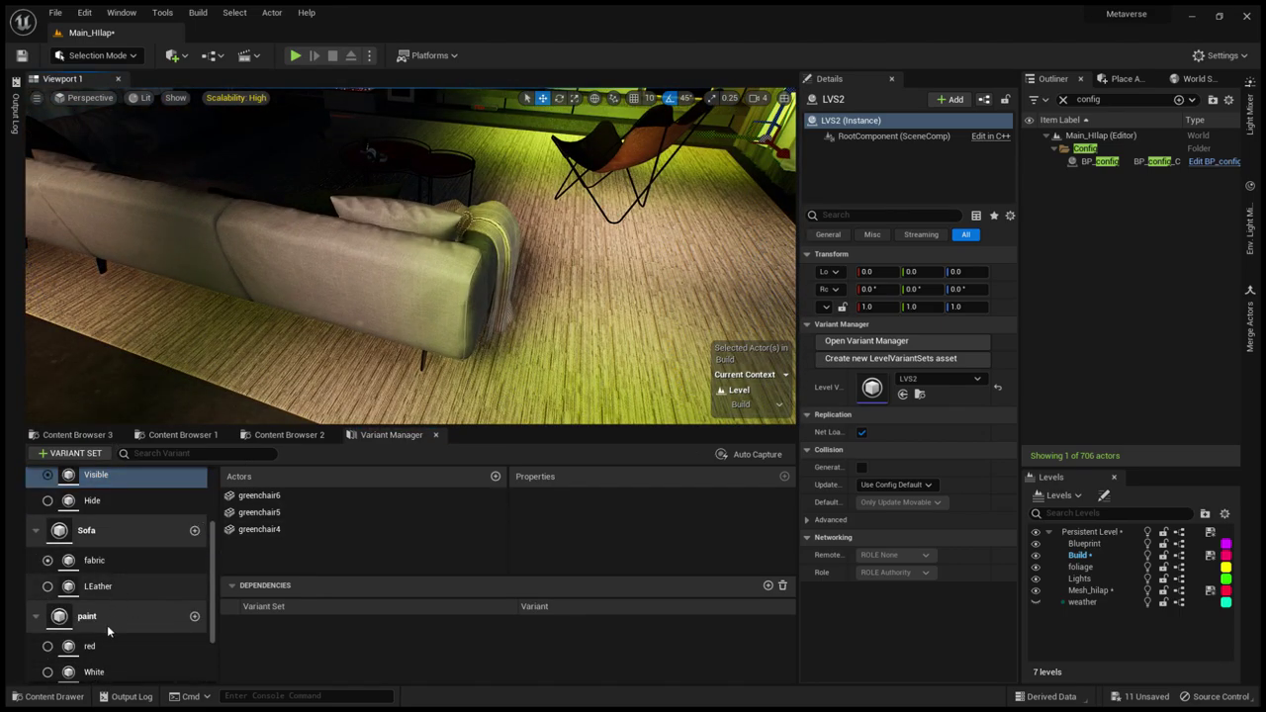
scroll(106, 625, down, 2)
click(123, 530)
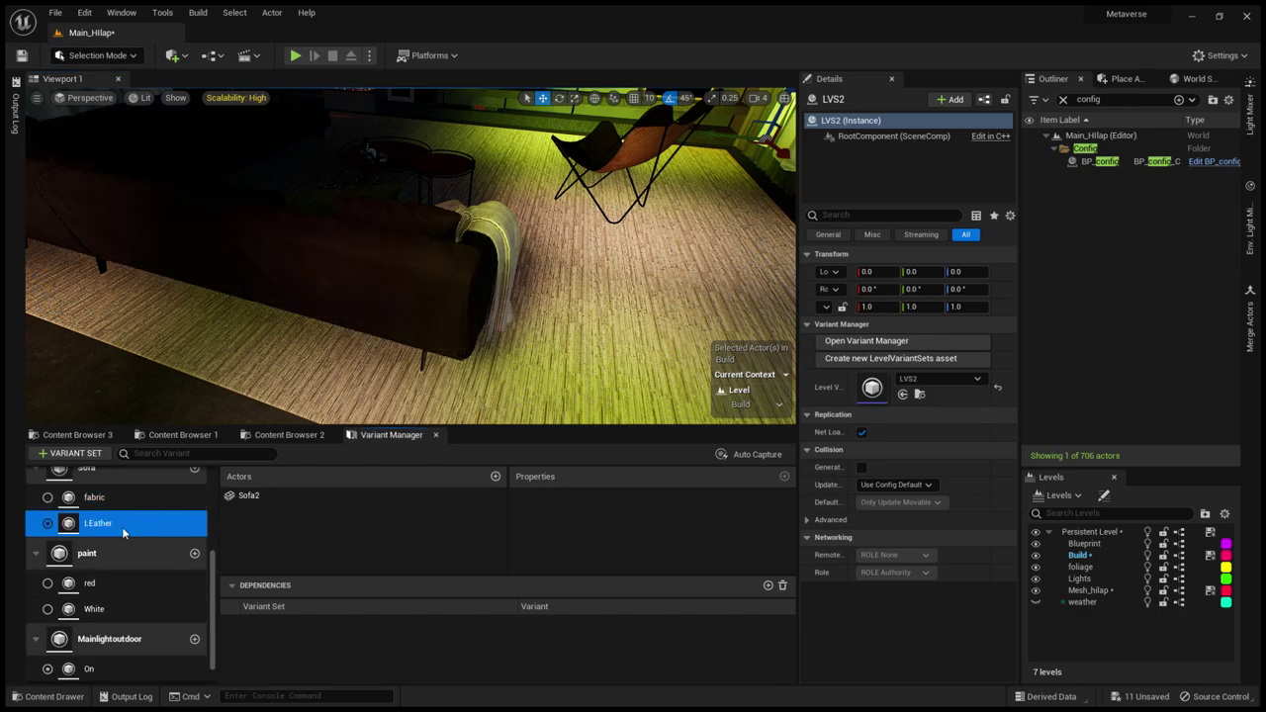
click(122, 498)
click(116, 524)
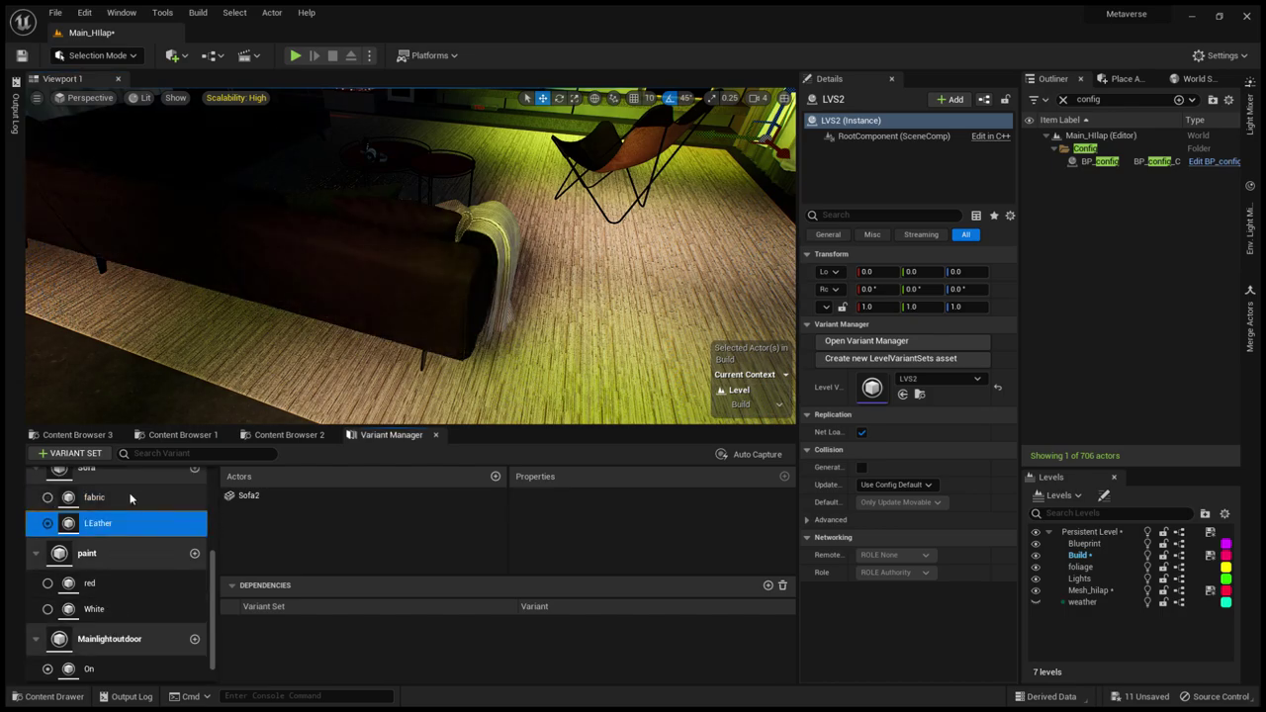
click(118, 497)
click(116, 523)
right_drag(368, 296, 416, 306)
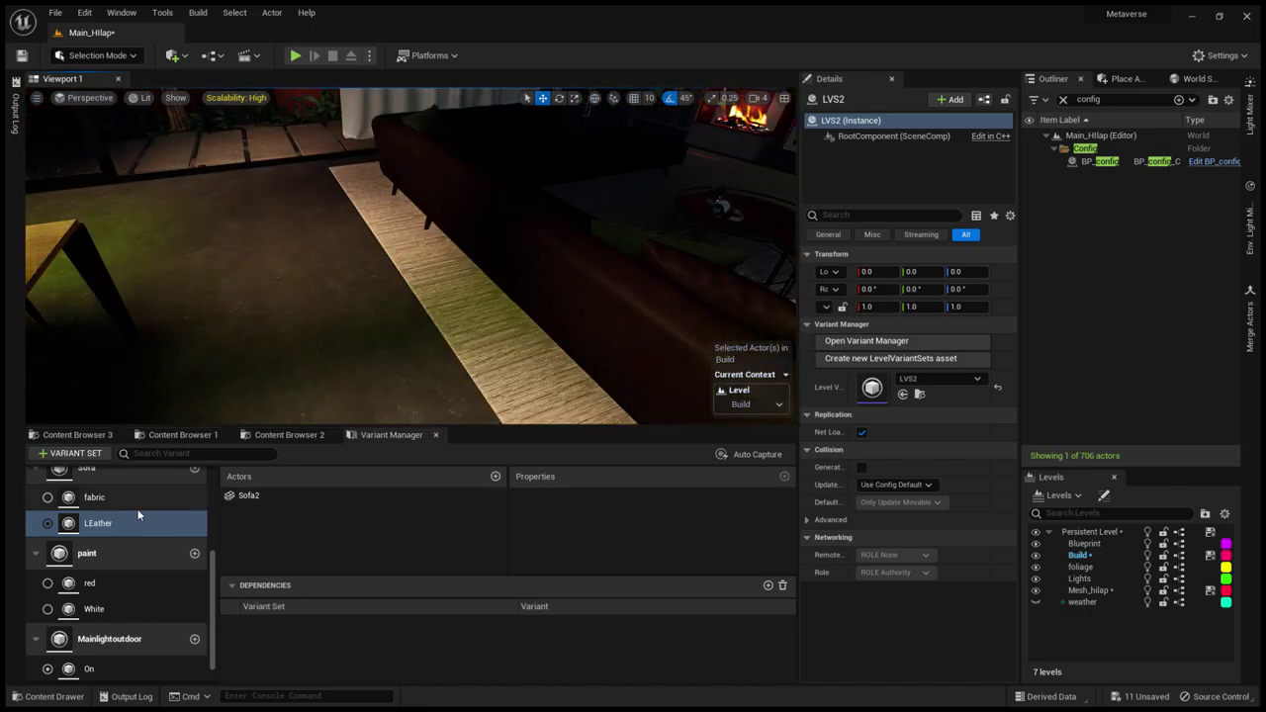
click(119, 498)
right_drag(368, 377, 327, 327)
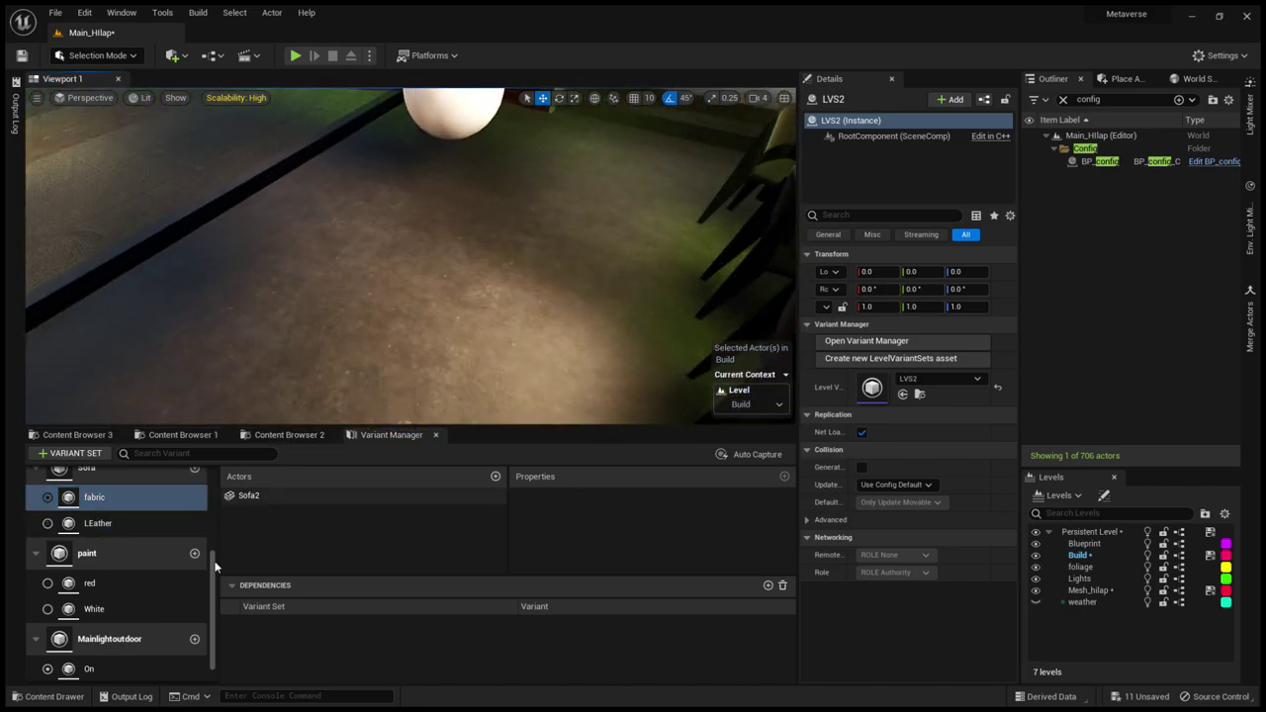
mouse_move(405, 373)
right_down()
mouse_move(426, 366)
mouse_move(416, 356)
right_up()
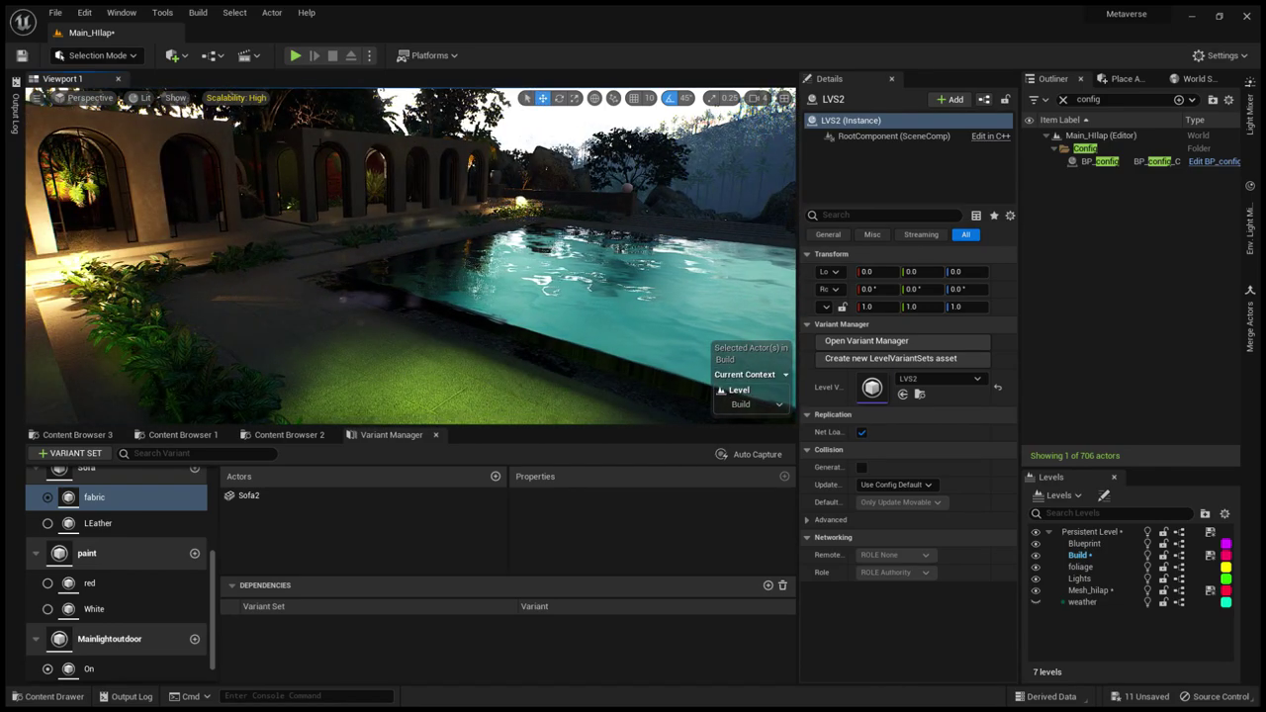
Try White paint on the arches and house front, leaving the paint set on red.
click(127, 581)
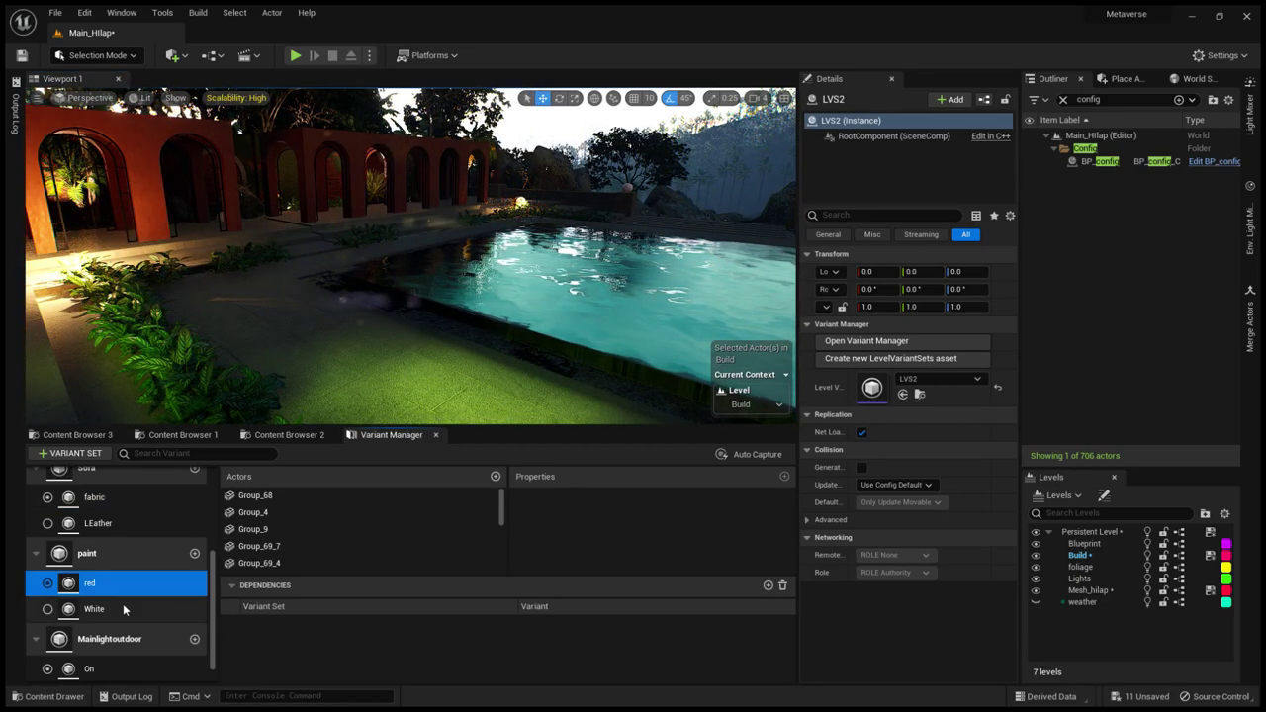
click(125, 611)
click(125, 582)
right_drag(173, 251, 178, 248)
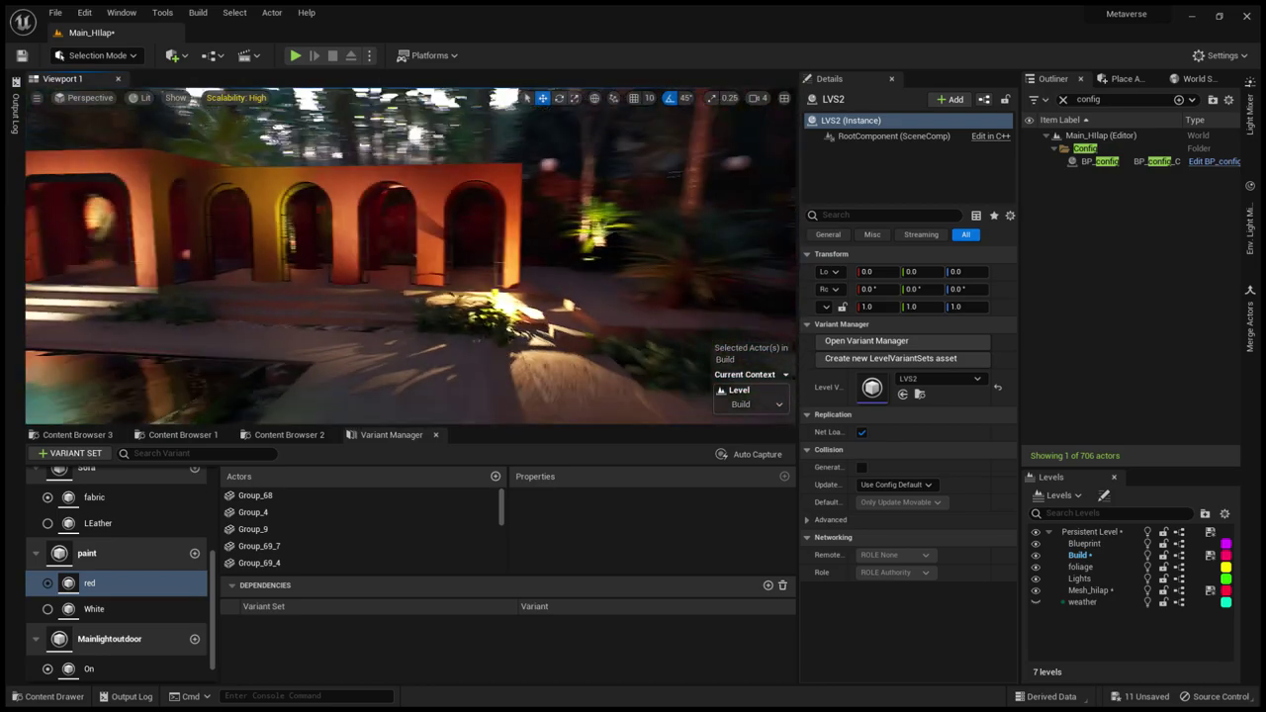
click(125, 609)
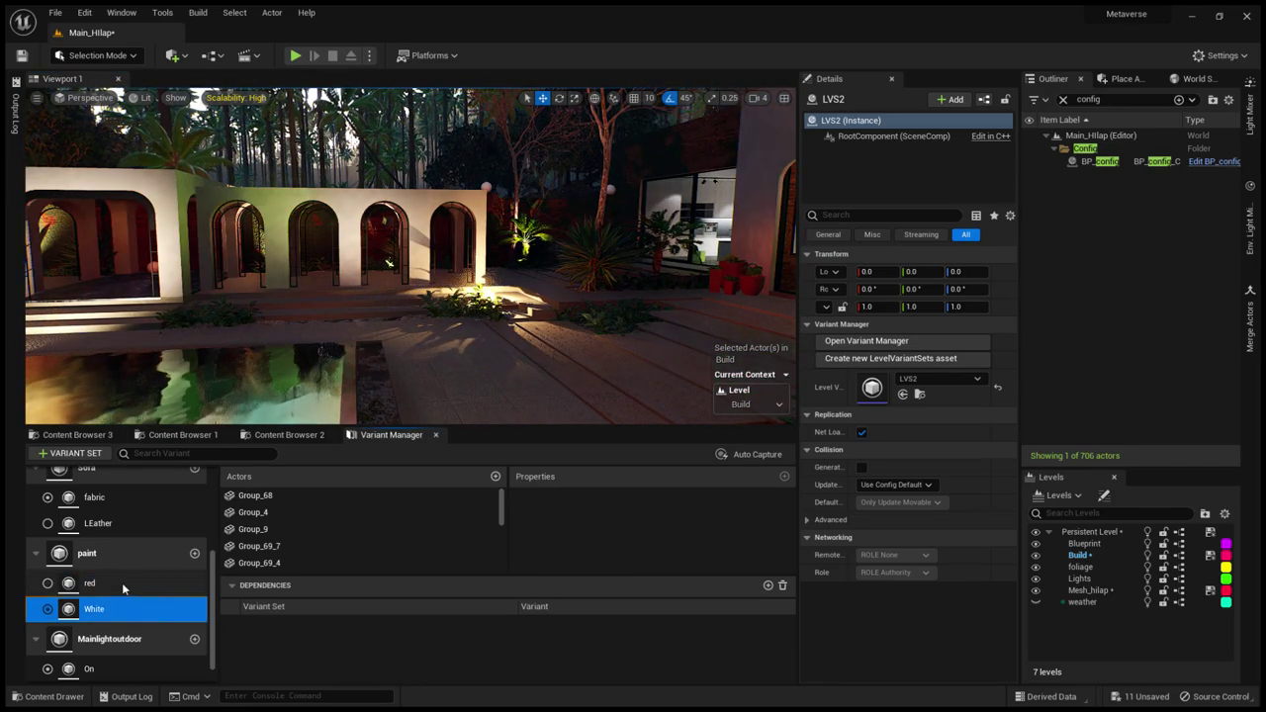
click(122, 583)
right_drag(365, 188, 366, 242)
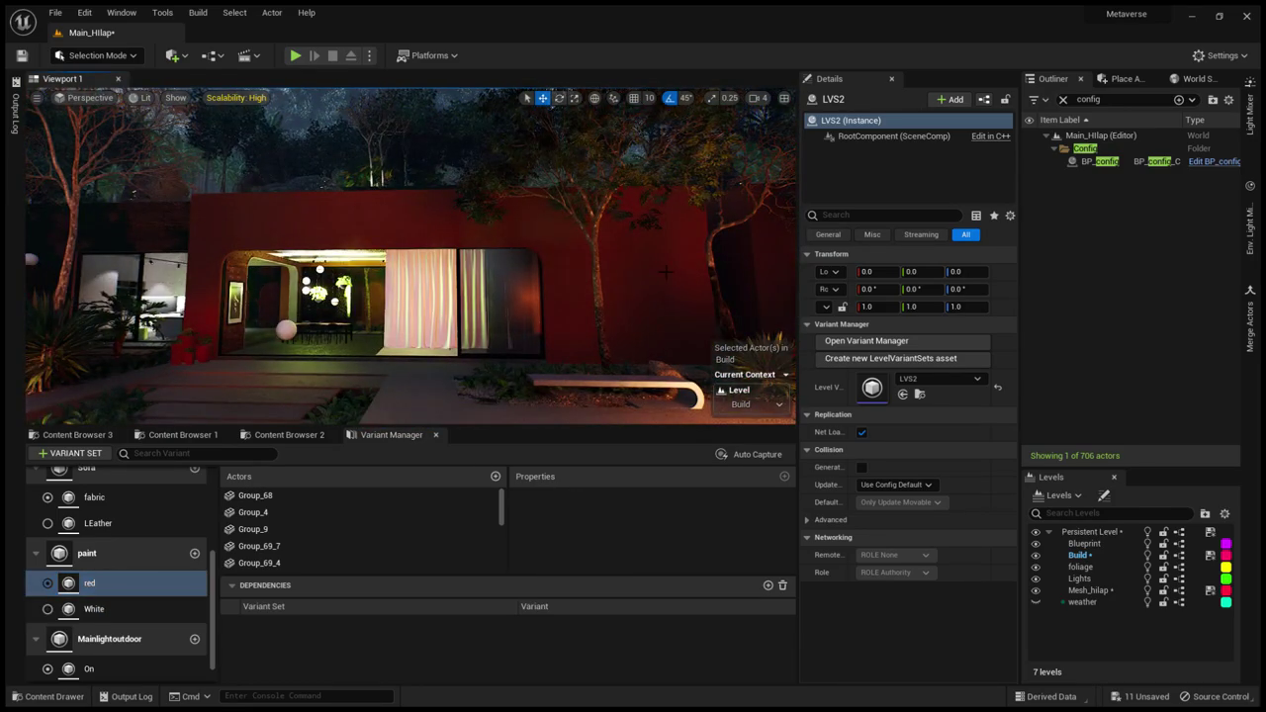
click(119, 609)
click(117, 582)
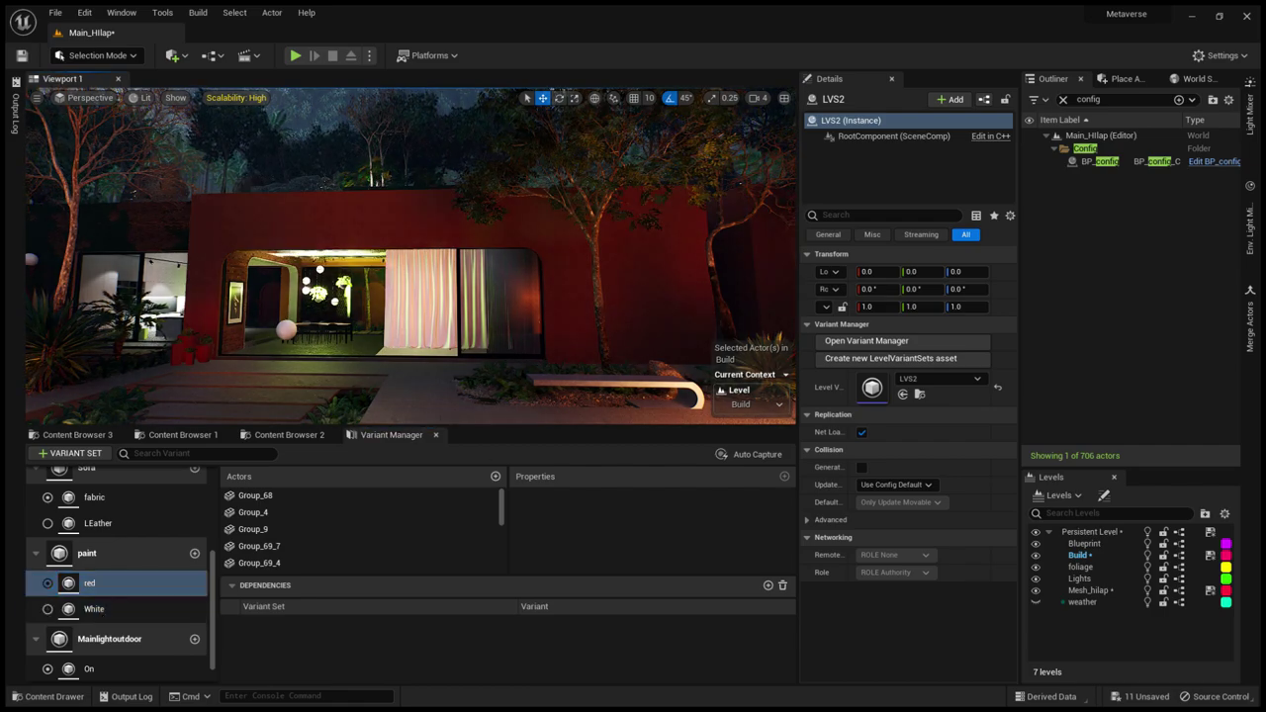
right_drag(396, 257, 416, 259)
Toggle Mainlightoutdoor back On and fly the view into the interior.
scroll(115, 615, down, 1)
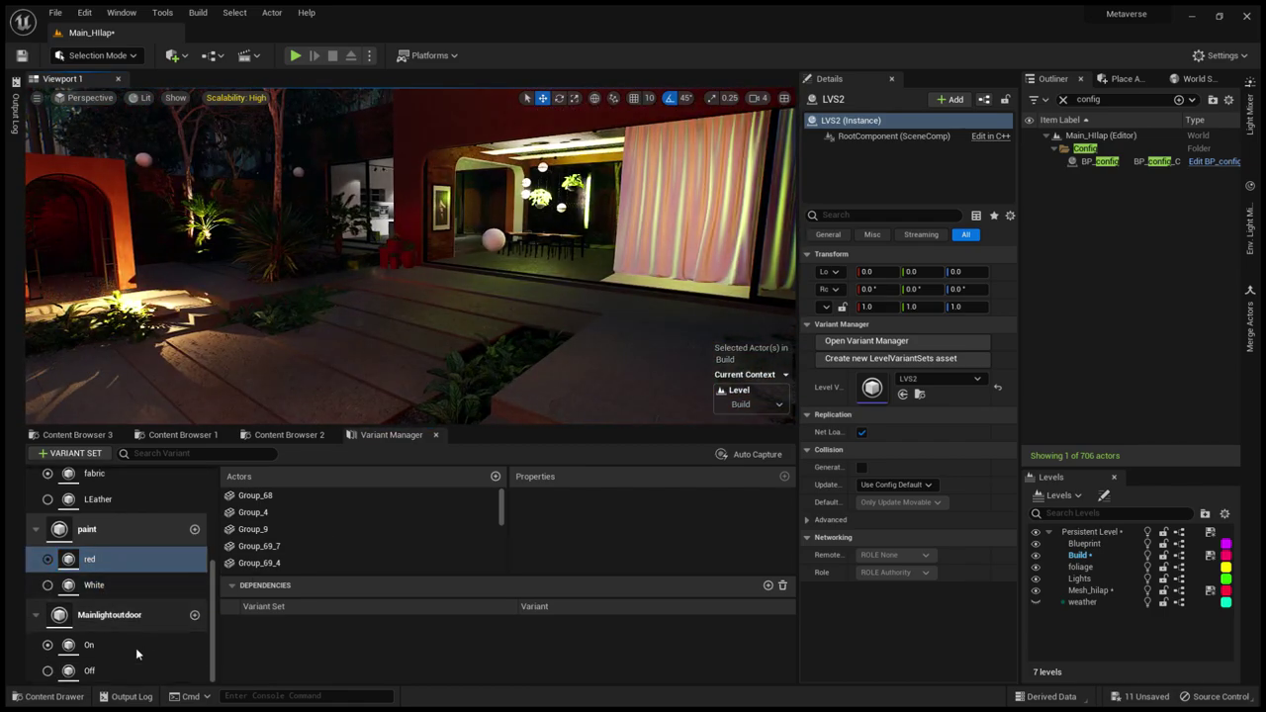
click(142, 646)
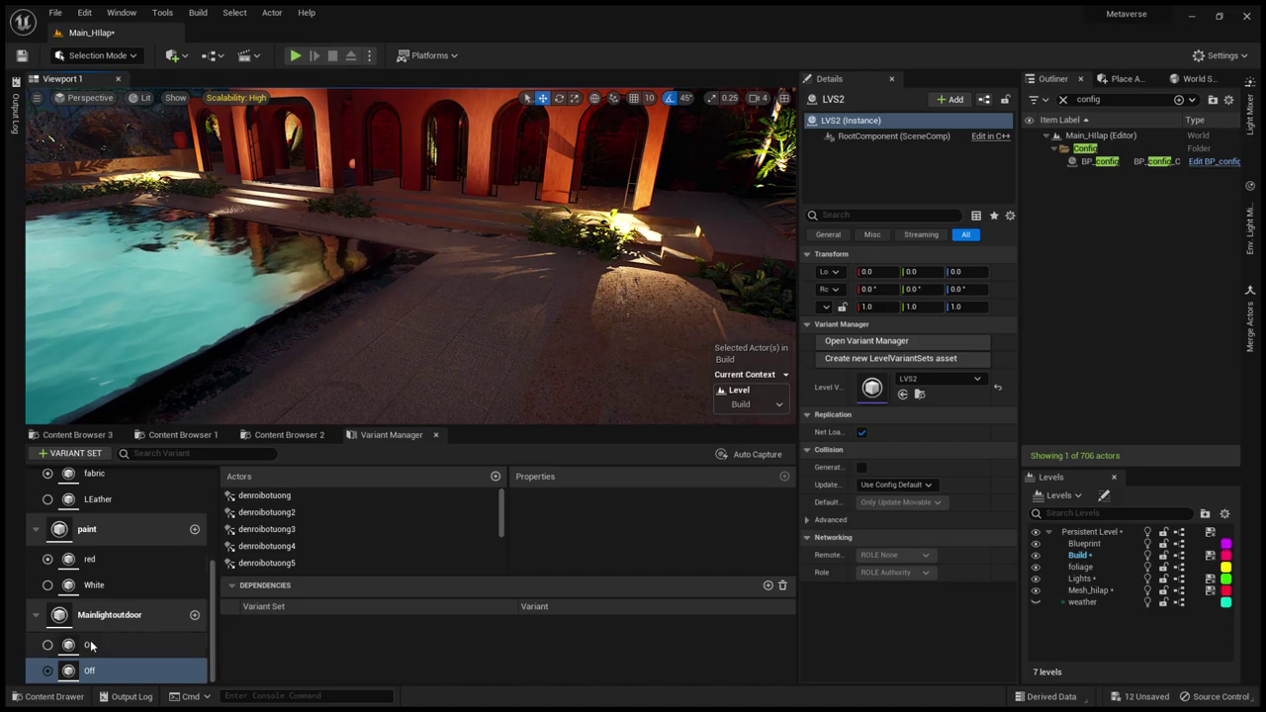
right_drag(403, 389, 415, 376)
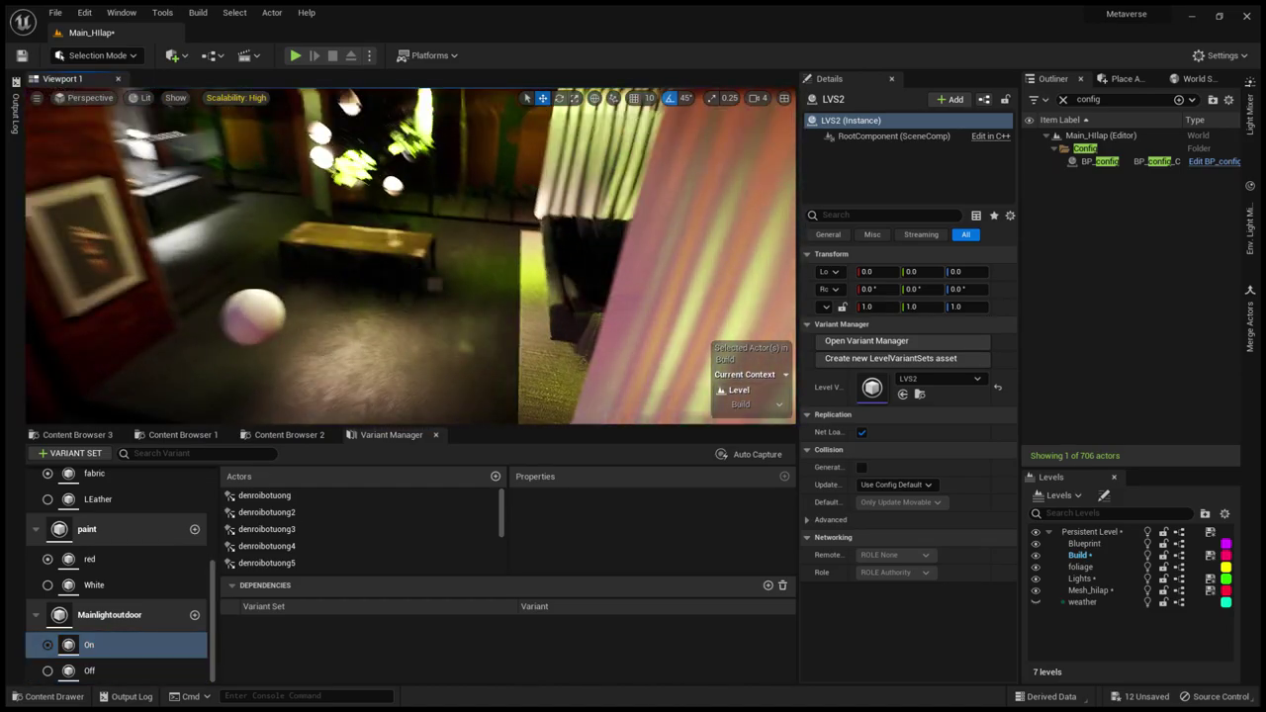
Select BP_config and launch Play-in-Editor with Alt+P in immersive full screen.
click(1097, 164)
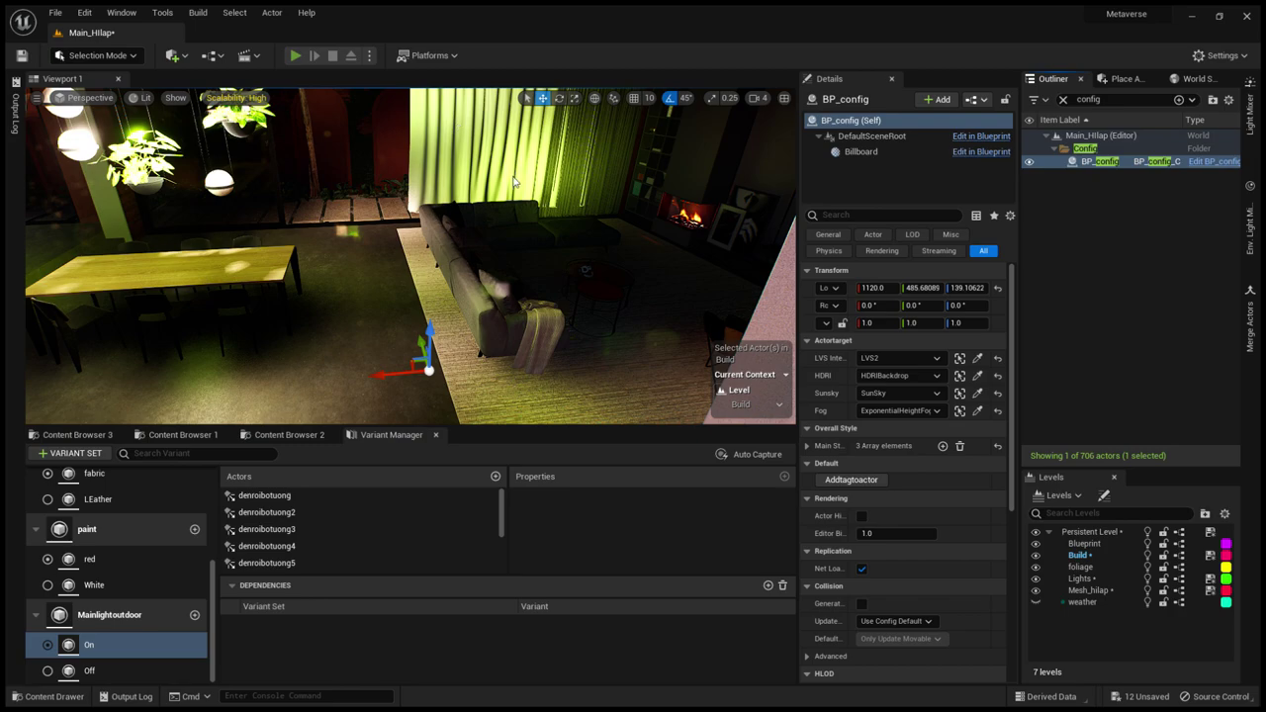
key(alt+p)
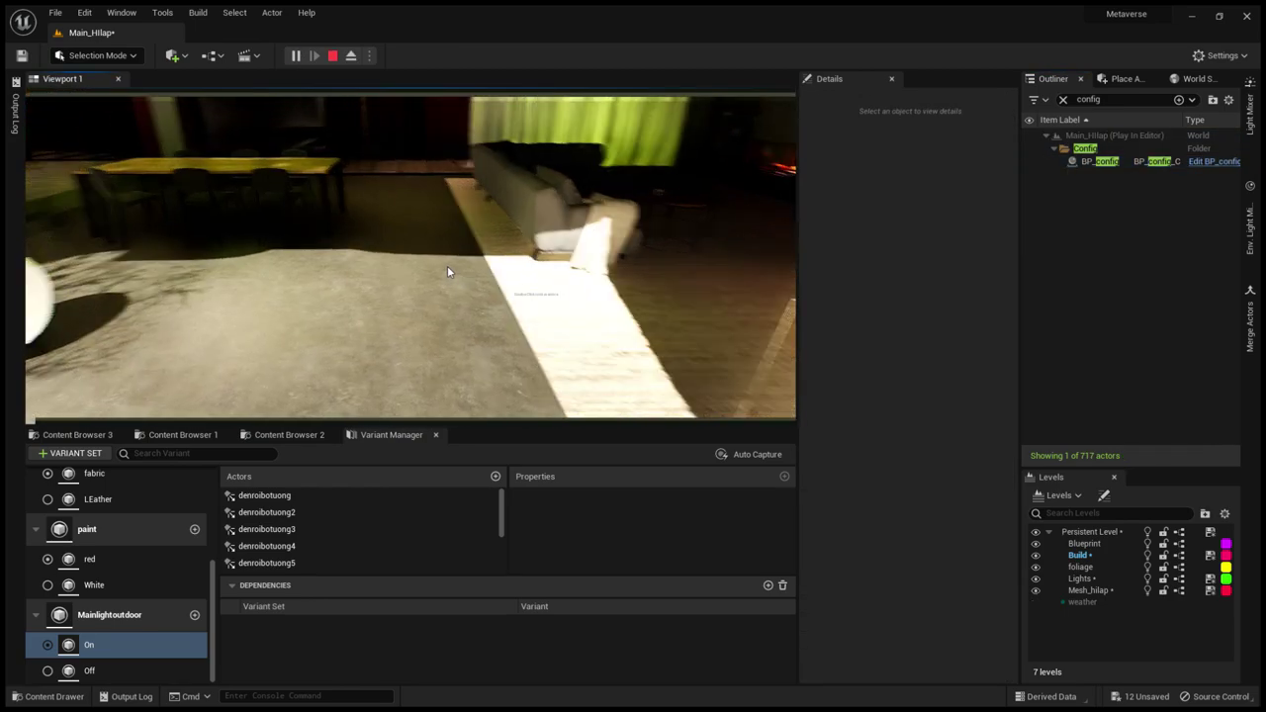
key(F11)
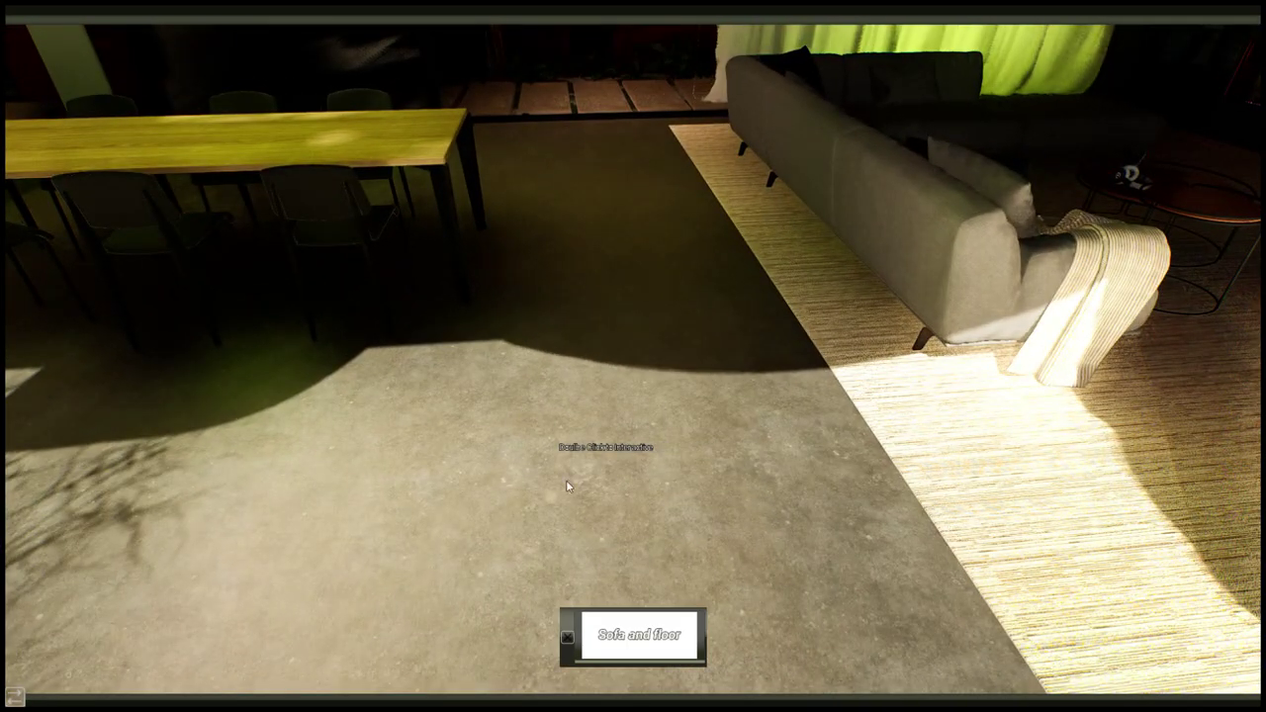
Keep Sofa and floor Visible and give the sofa the fabric material.
click(644, 637)
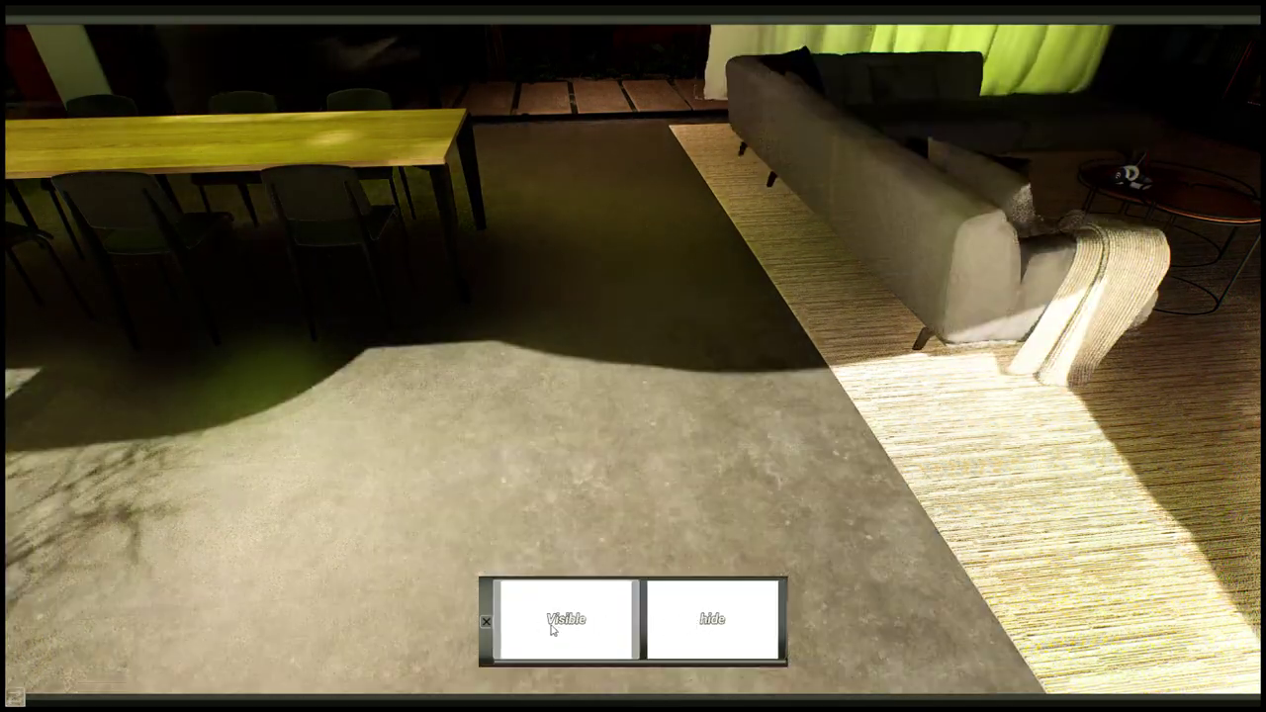
click(552, 631)
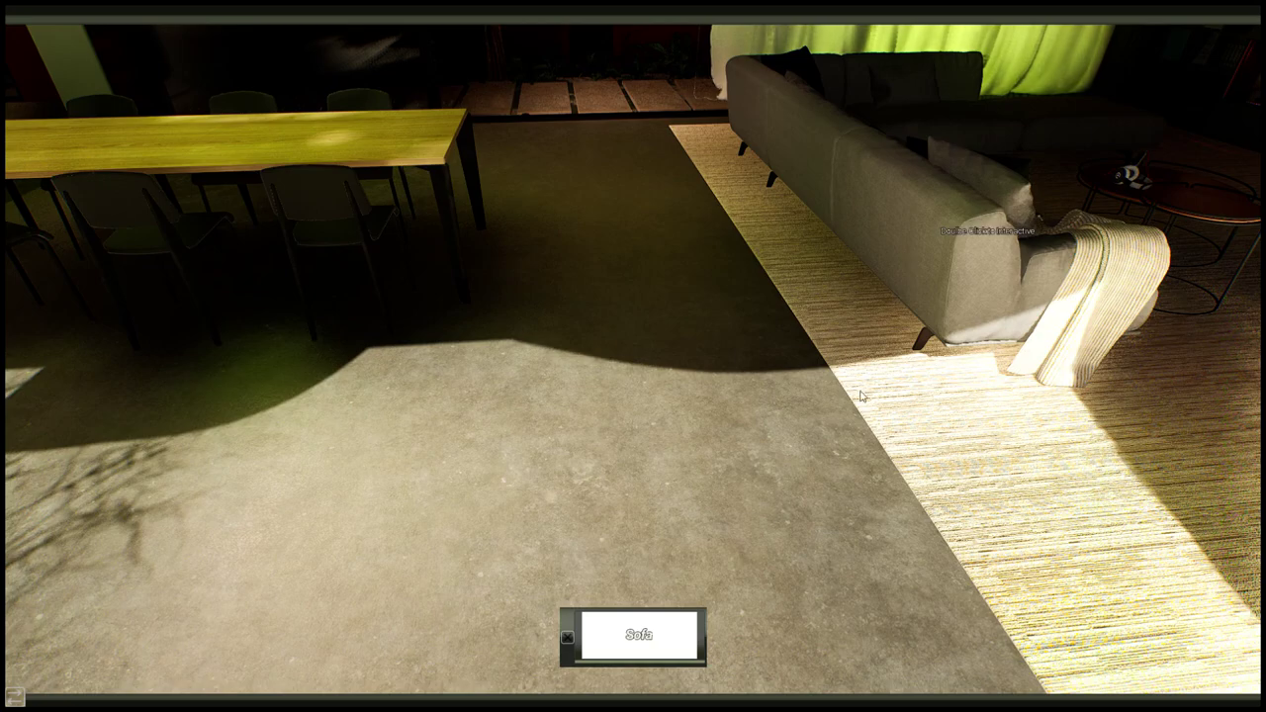
double_click(656, 641)
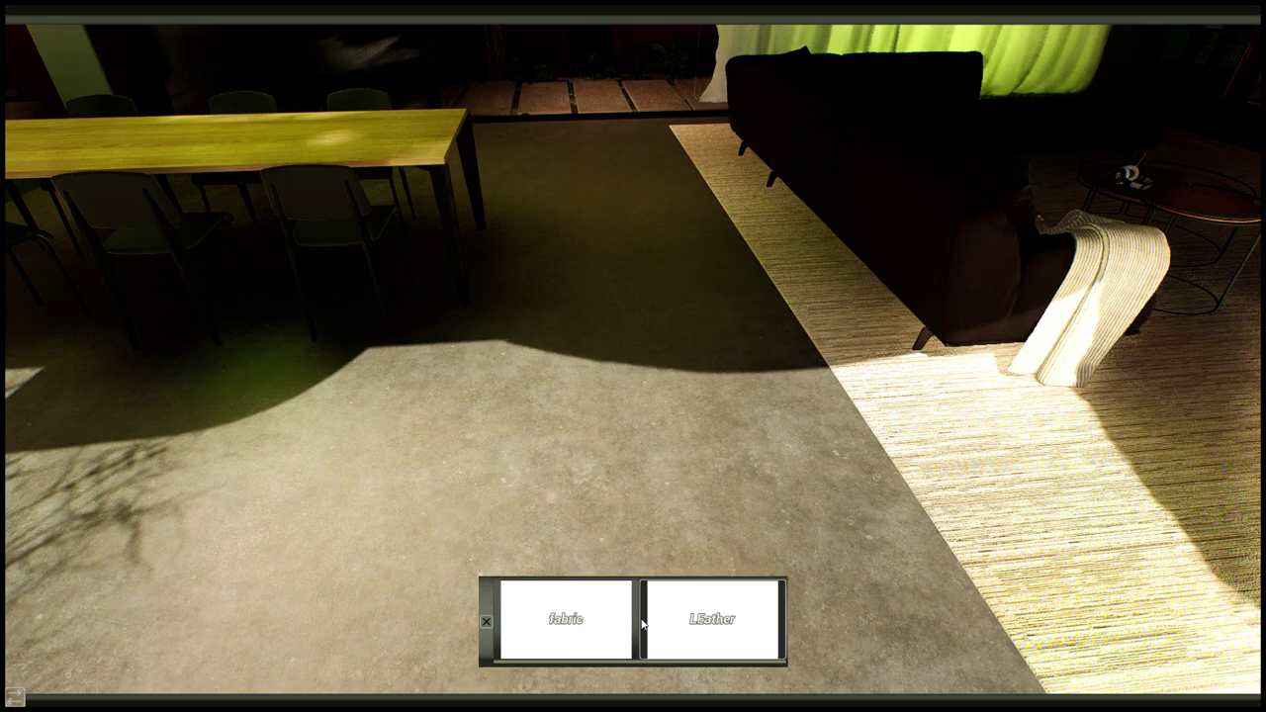
click(571, 614)
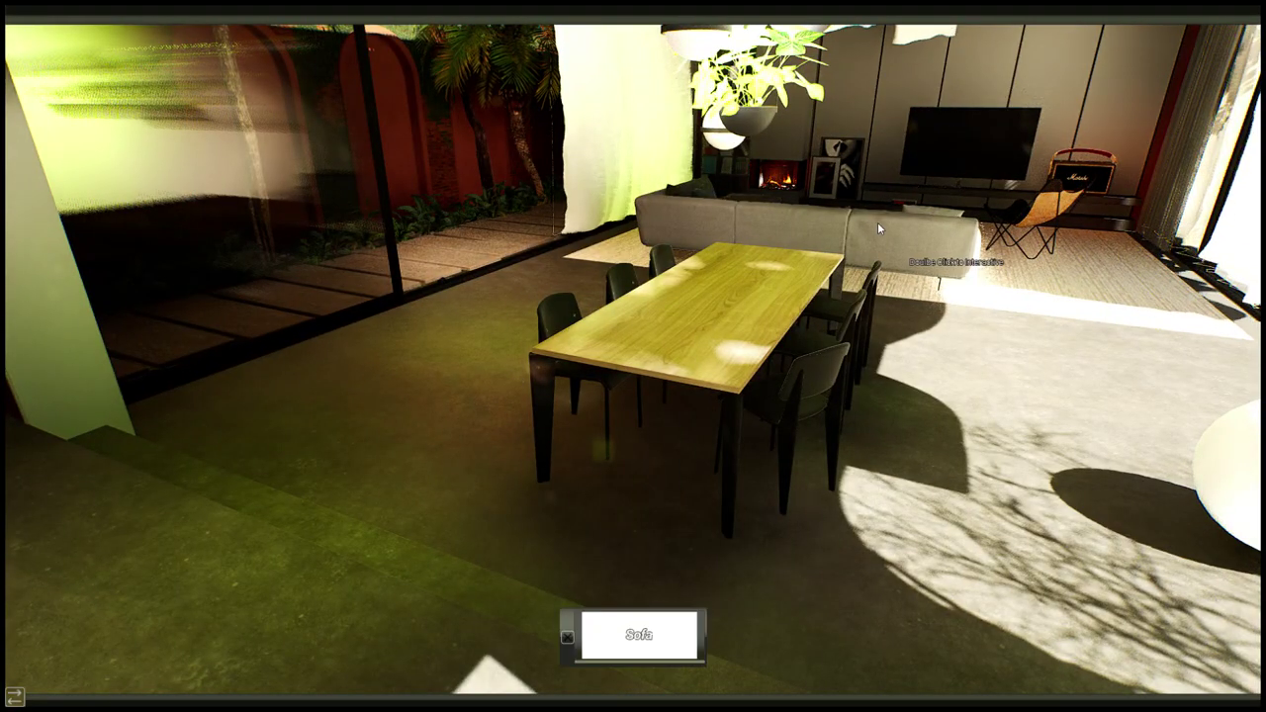
Reopen the sofa material and visibility panels and close them without changes.
click(639, 636)
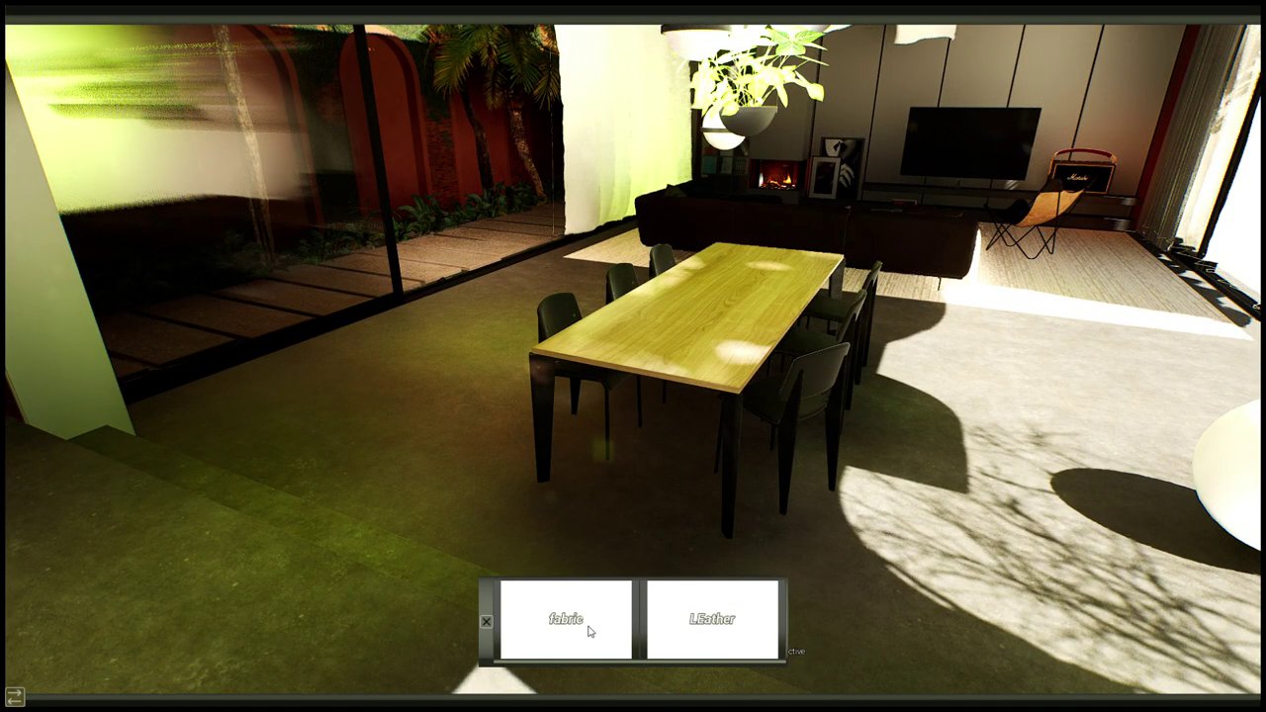
click(487, 625)
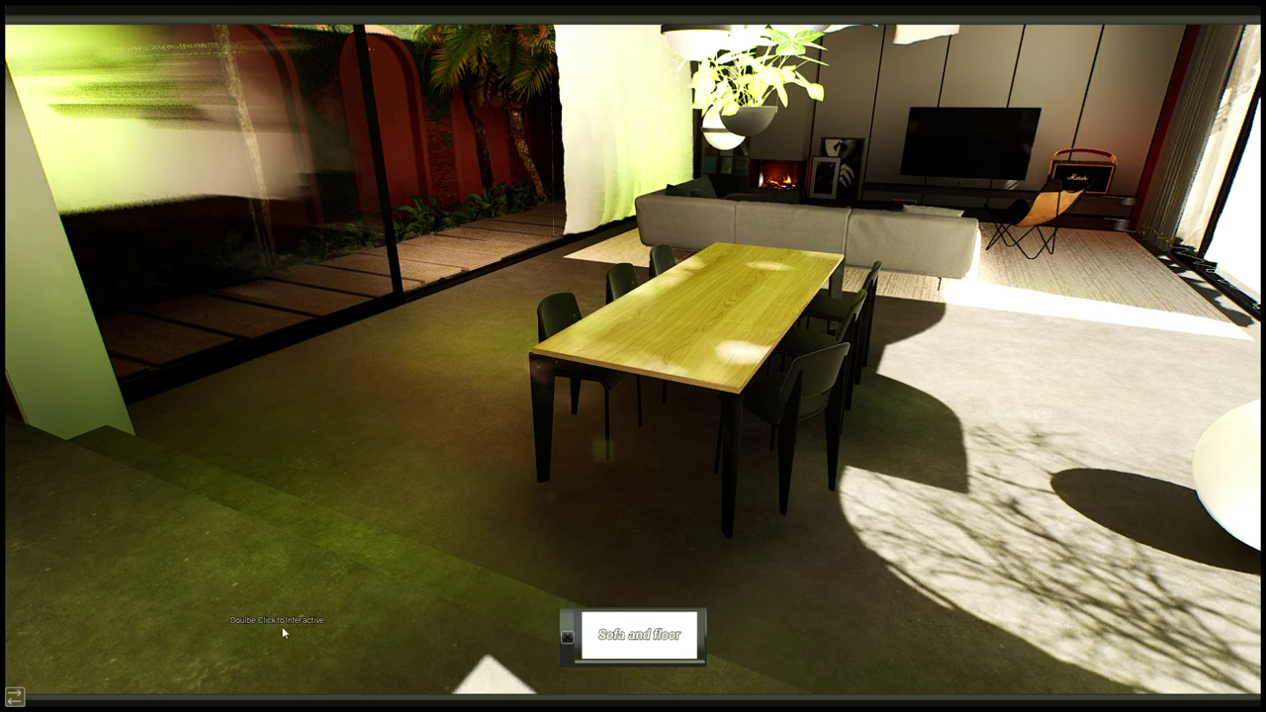
click(638, 634)
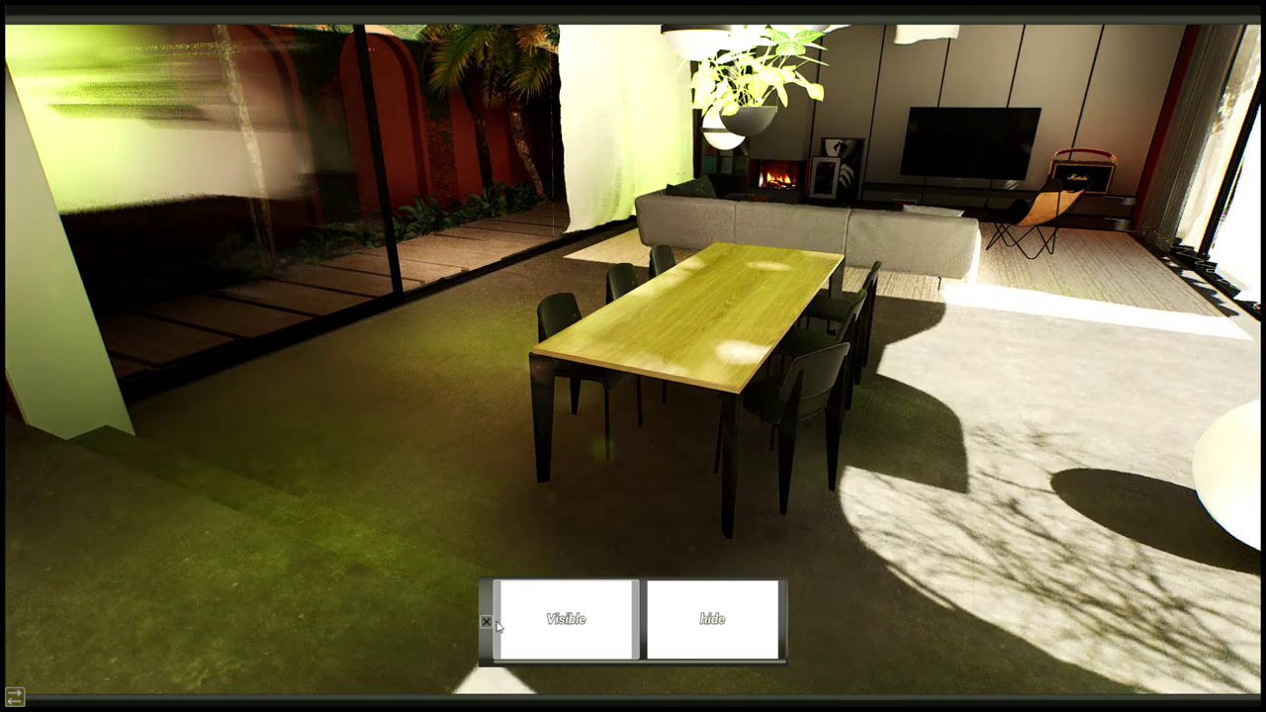
click(494, 623)
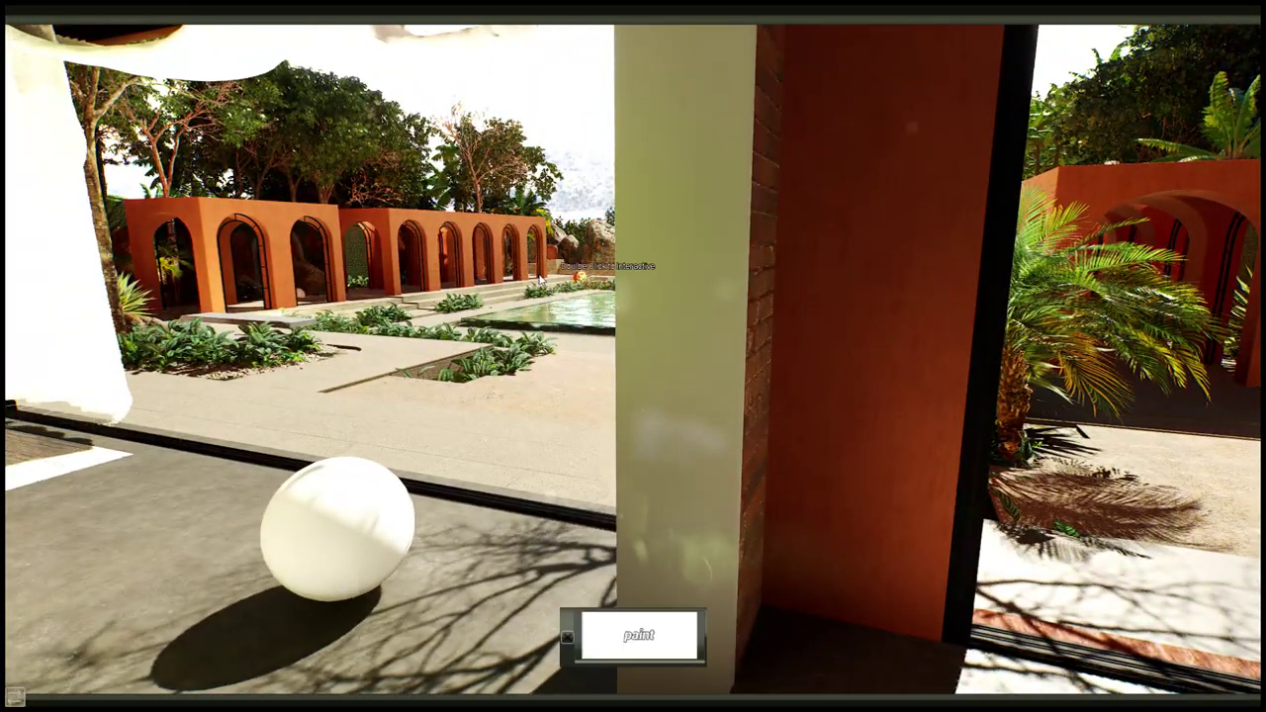
Paint the walls and arches White, fly to the pot and back, then restore red paint.
click(687, 629)
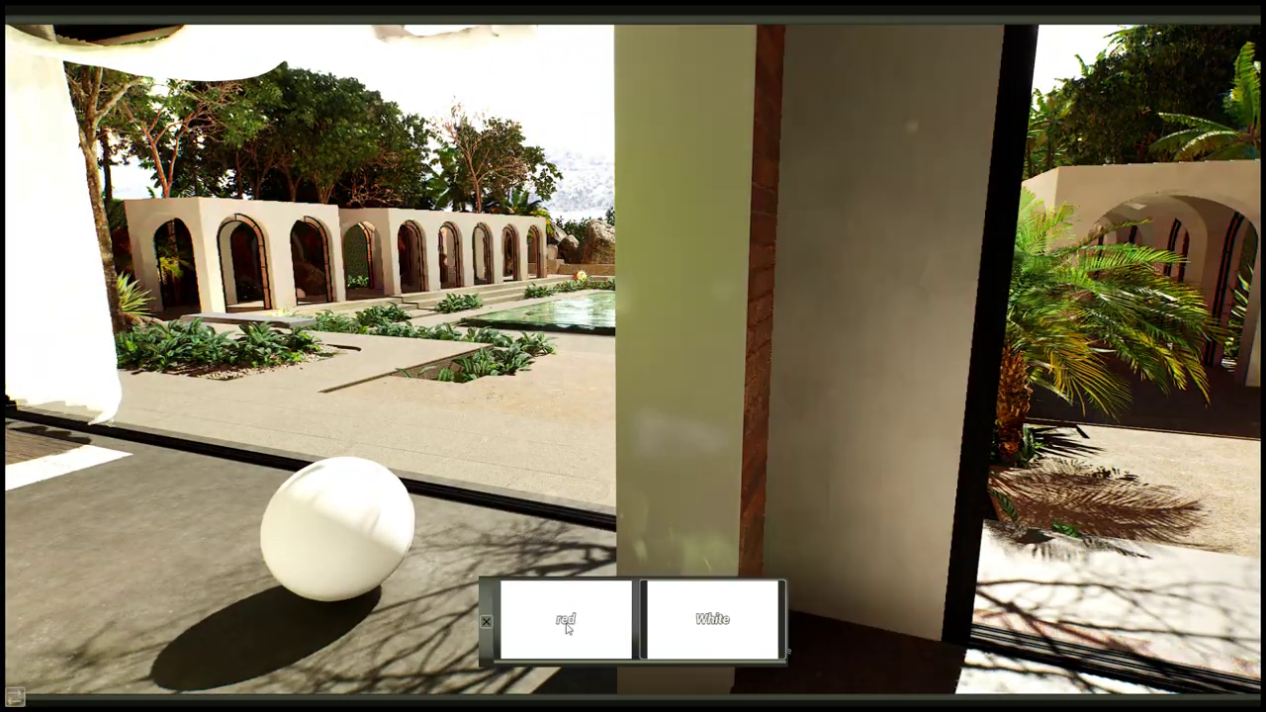
click(525, 619)
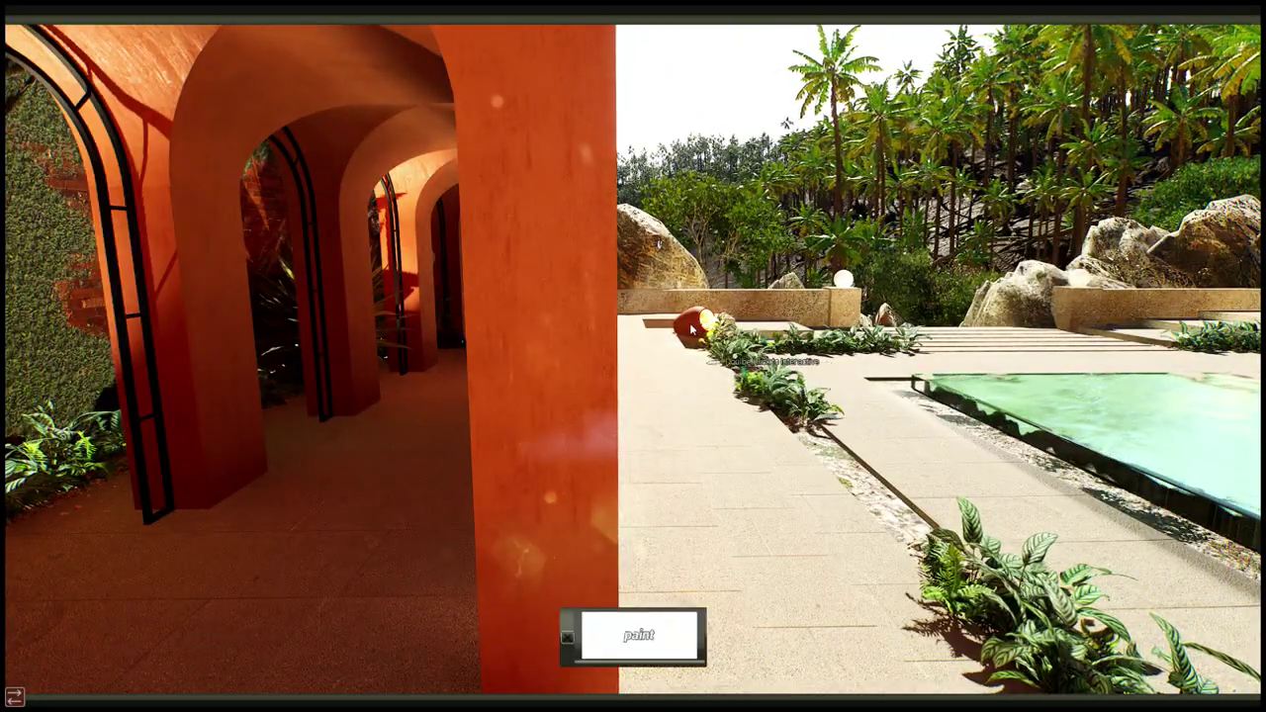
click(648, 641)
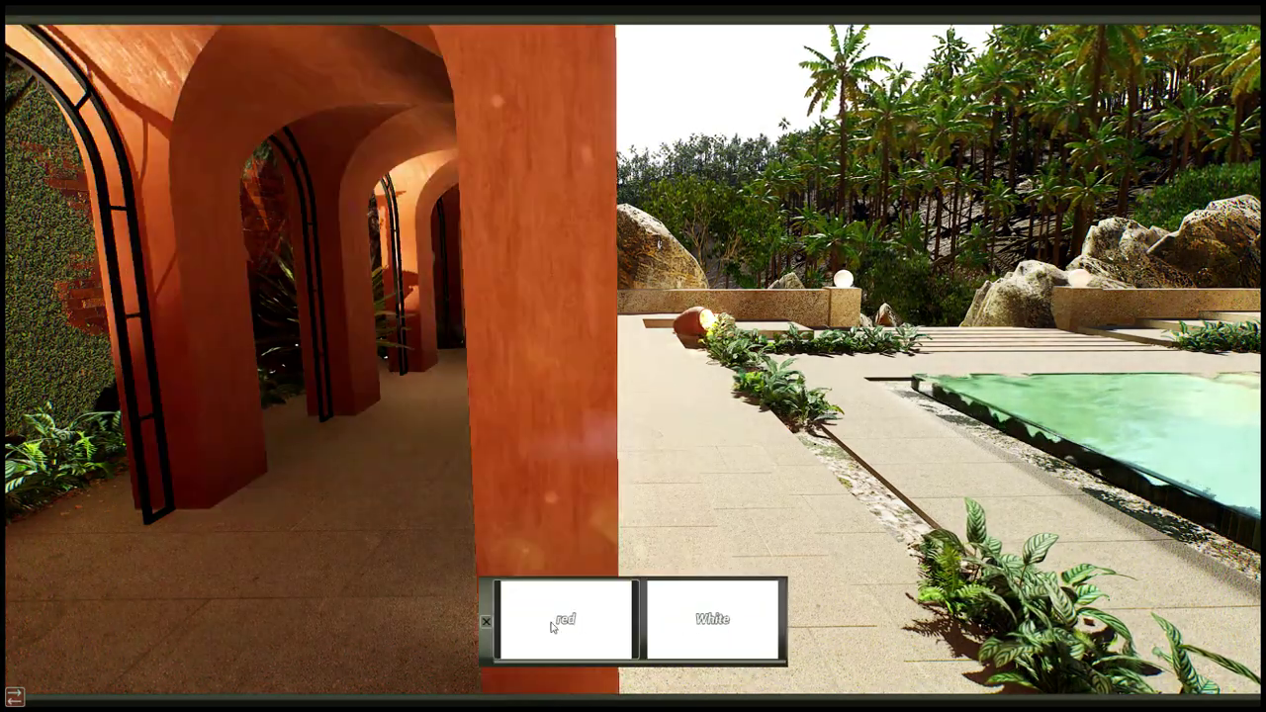
double_click(651, 366)
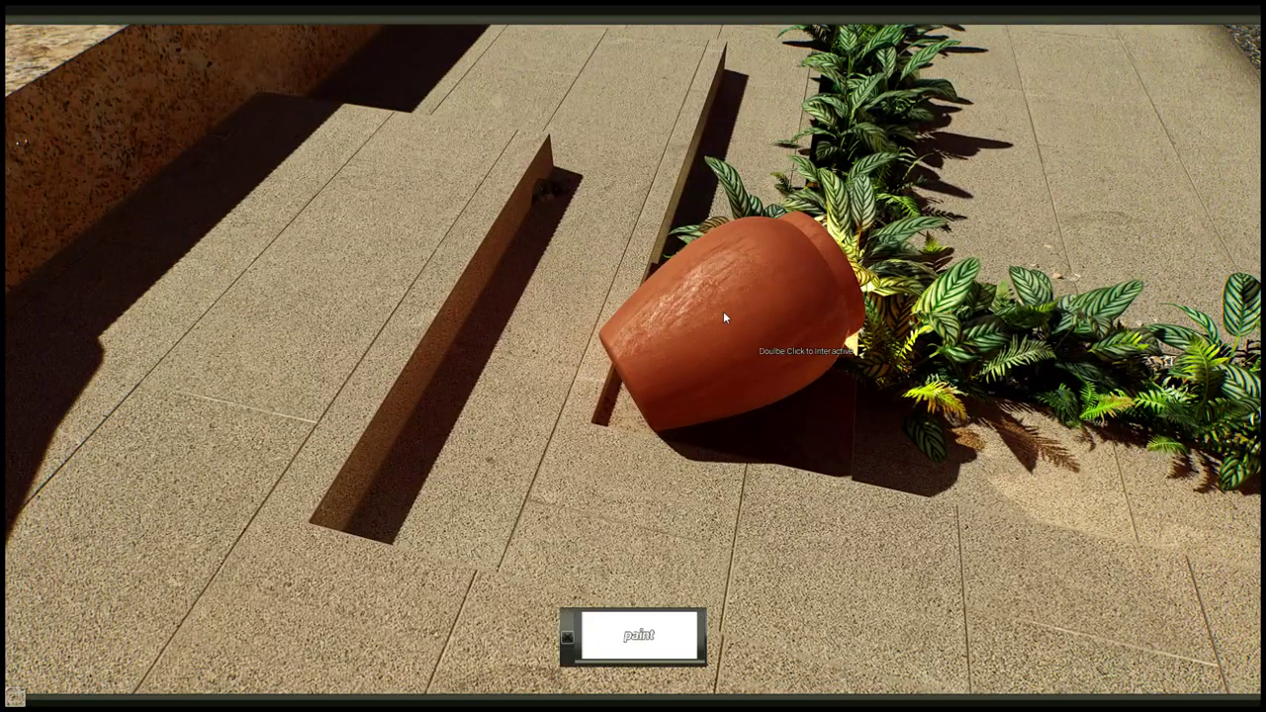
click(711, 625)
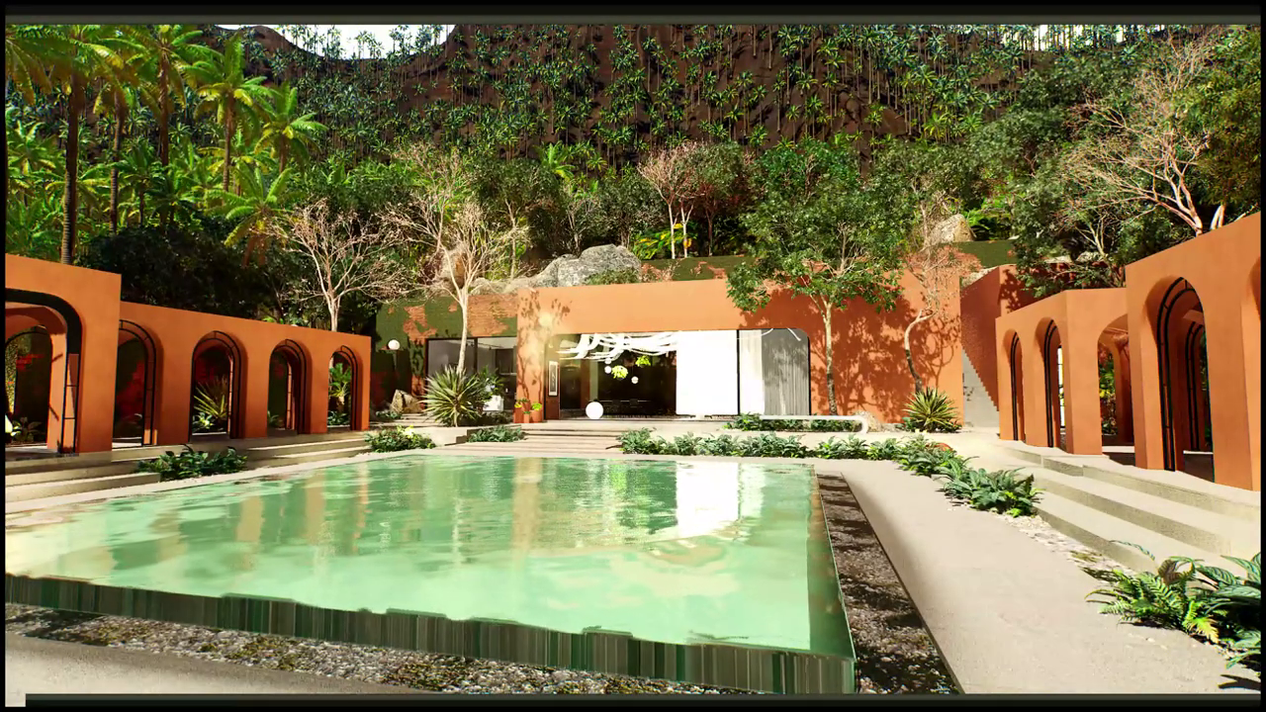
click(660, 633)
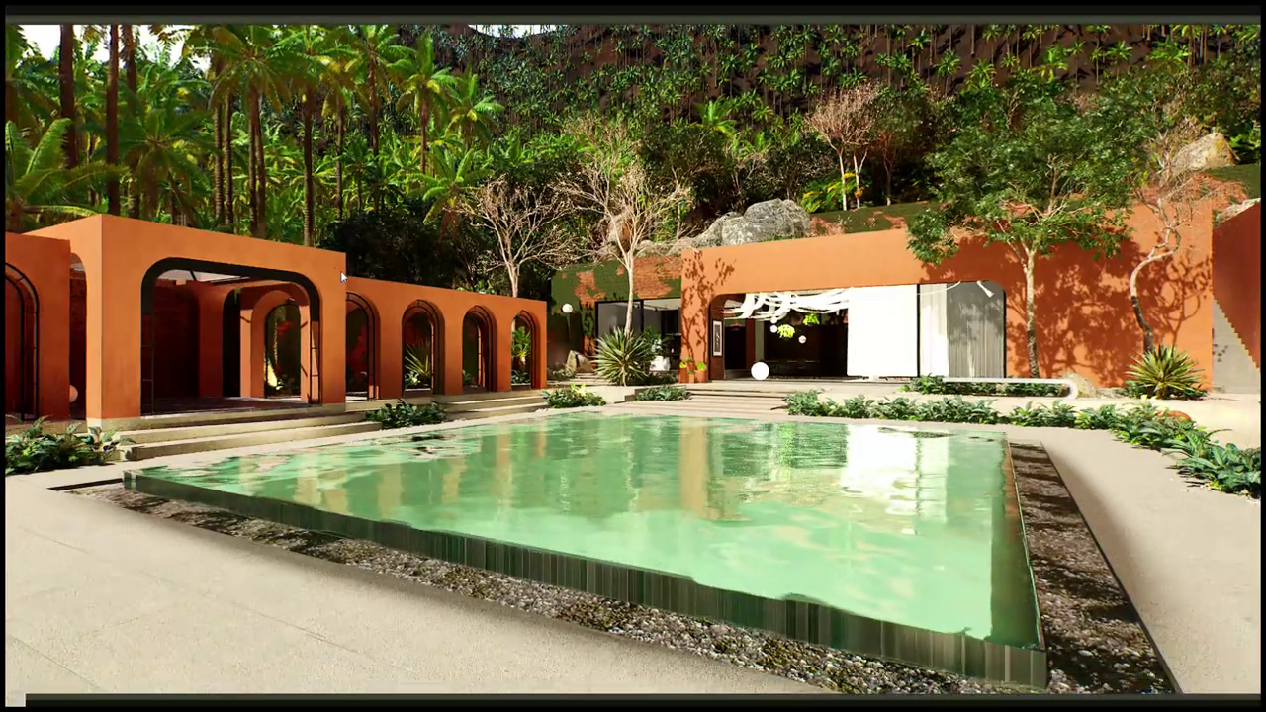
mouse_move(567, 645)
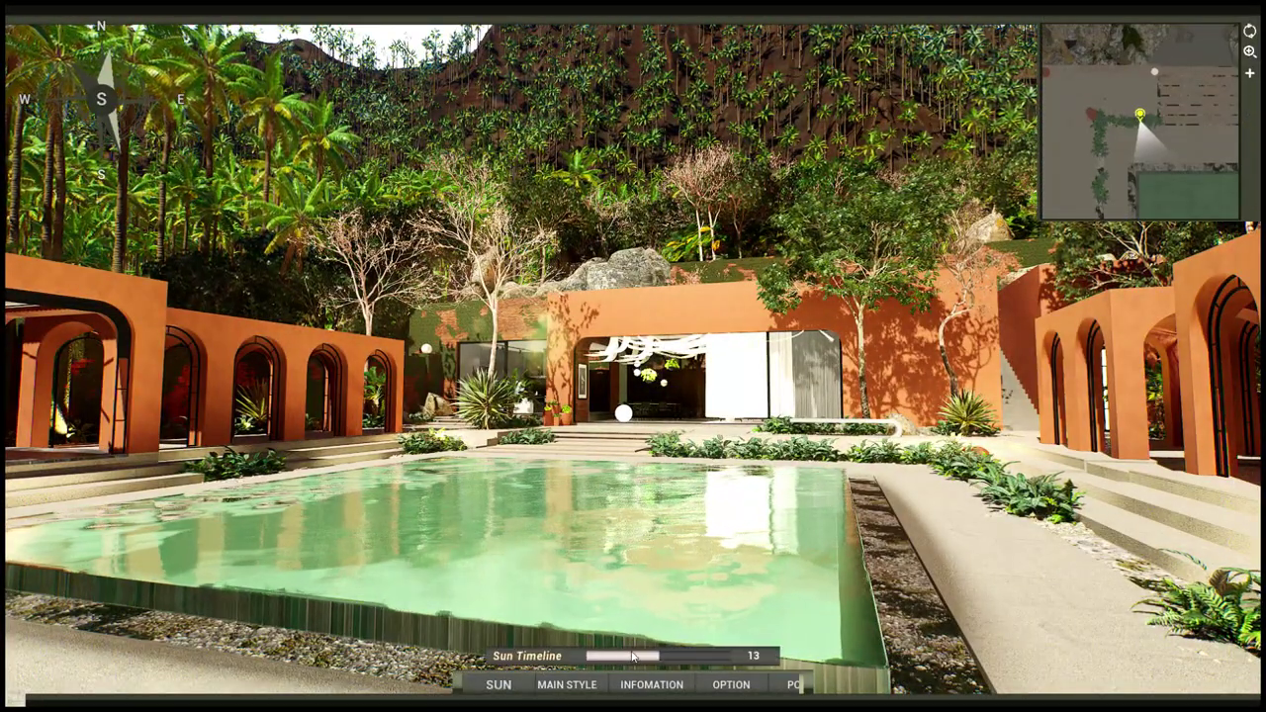
Move the Sun Timeline from 13 to about 18, then face the pool and house.
drag(626, 665, 700, 671)
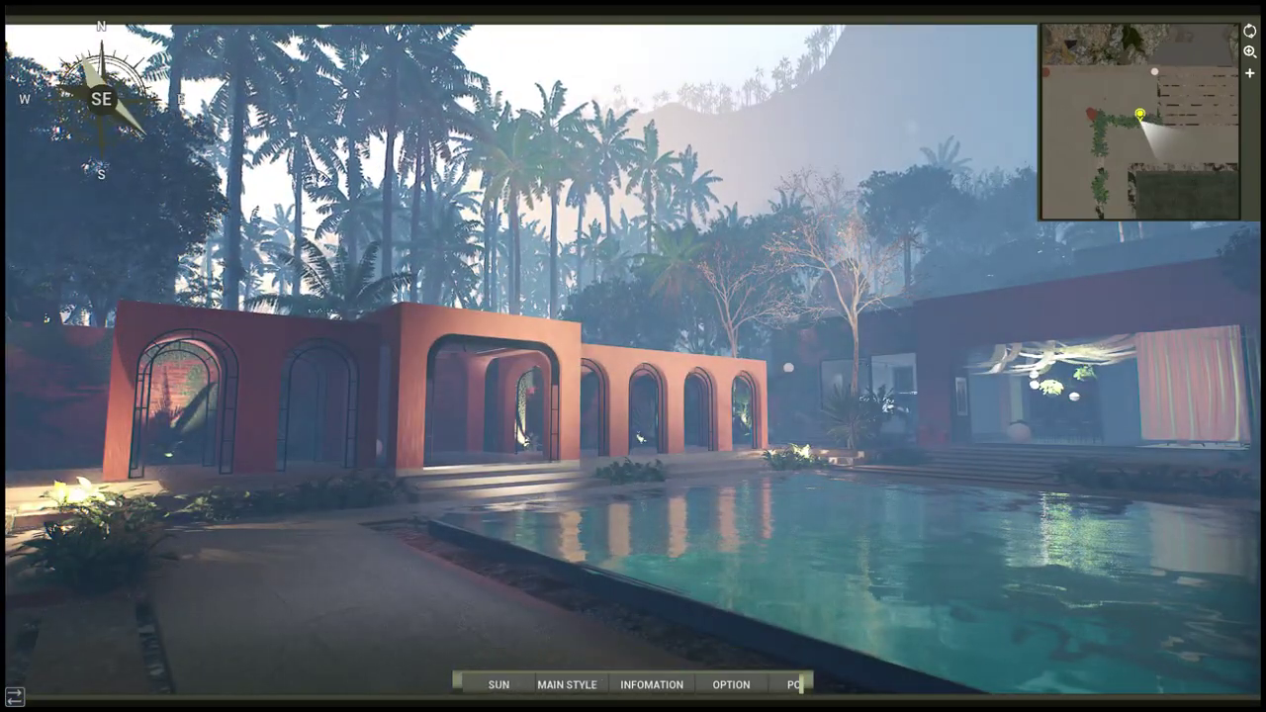
drag(554, 525, 640, 527)
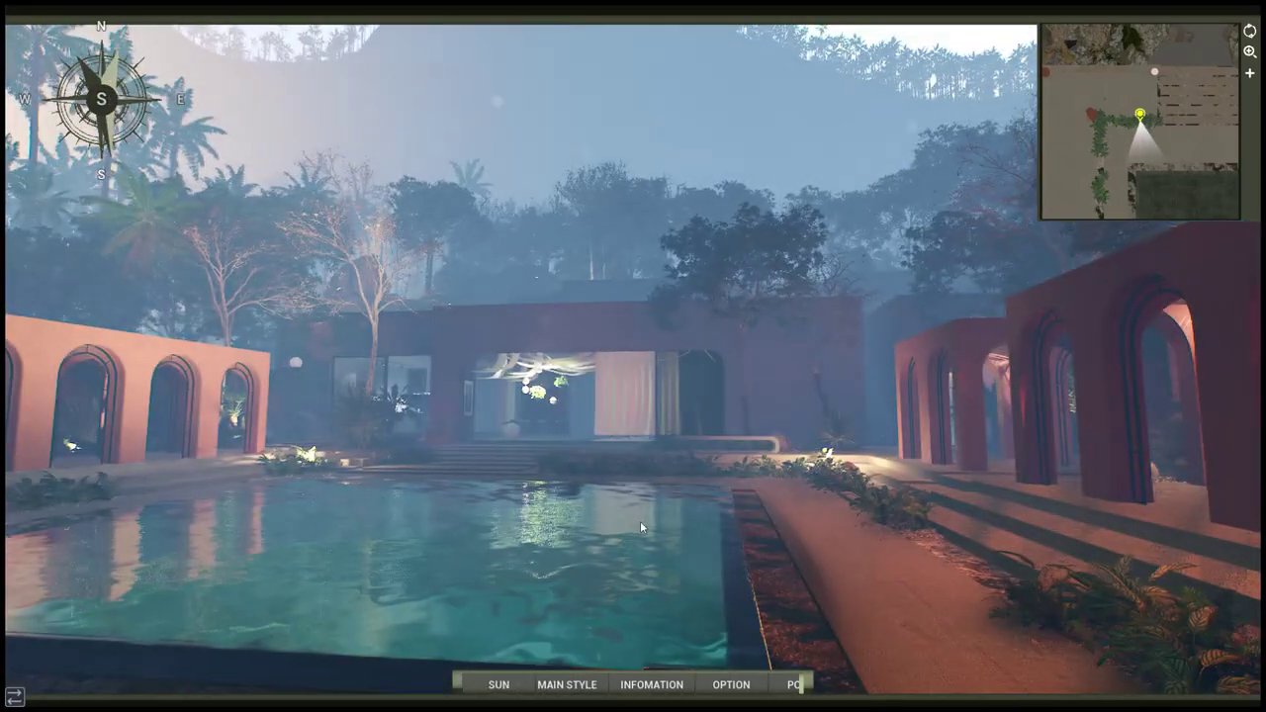